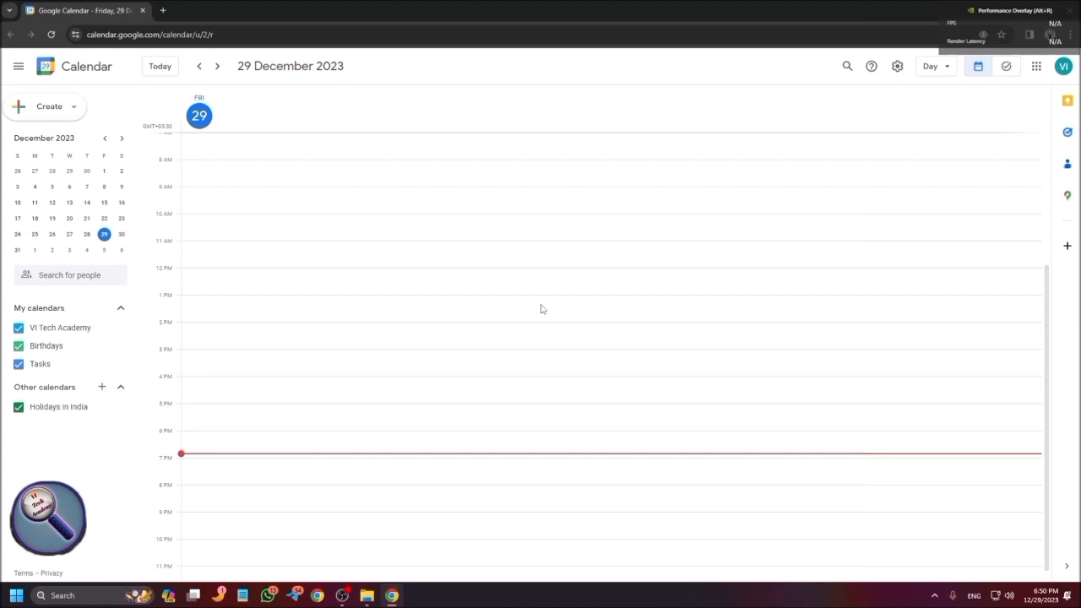
# Start creating a new calendar event, choosing Event rather than Task
pyautogui.press('Tab')
pyautogui.press('Tab')
pyautogui.press('Tab')
pyautogui.press('Tab')
pyautogui.press('Tab')
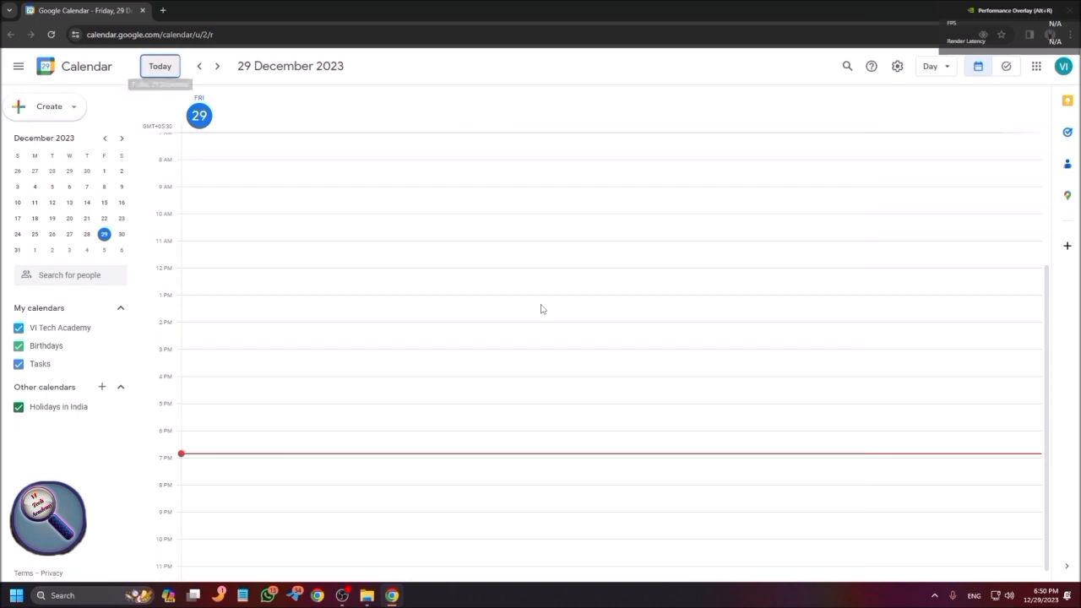
pyautogui.press('Tab')
pyautogui.press('Tab')
pyautogui.press('Tab')
pyautogui.press('Tab')
pyautogui.press('Tab')
pyautogui.press('Tab')
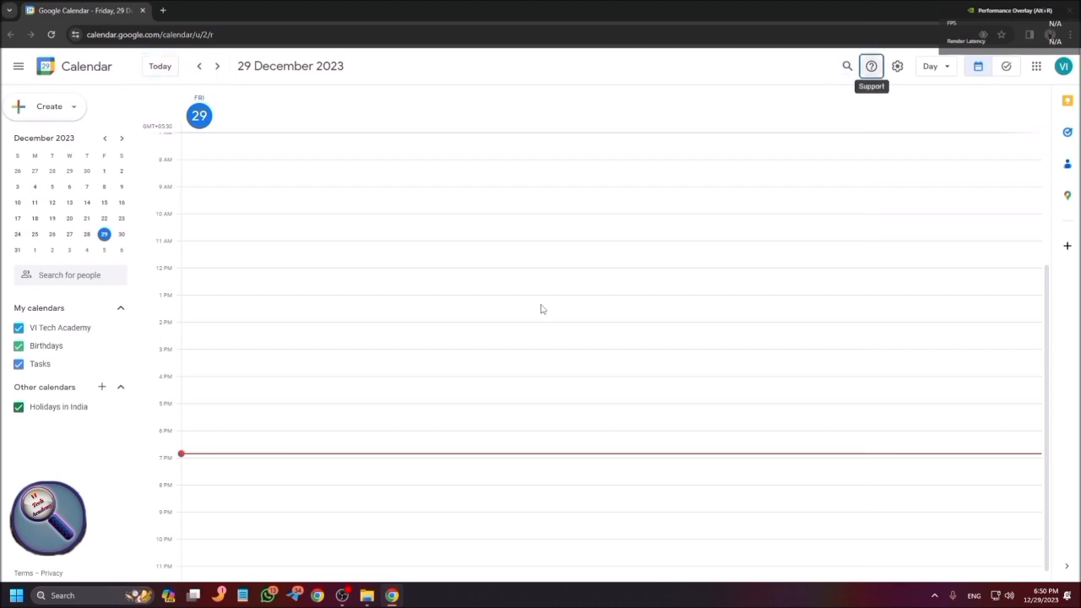
pyautogui.press('Tab')
pyautogui.press('Tab')
pyautogui.press('Tab')
pyautogui.press('Tab')
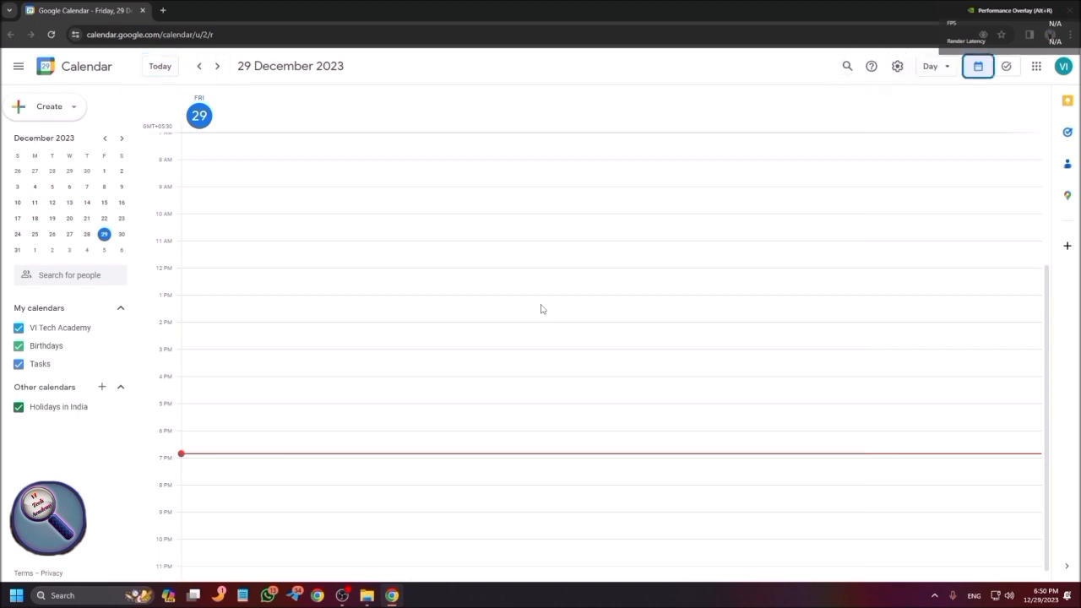
pyautogui.press('Tab')
pyautogui.press('Tab')
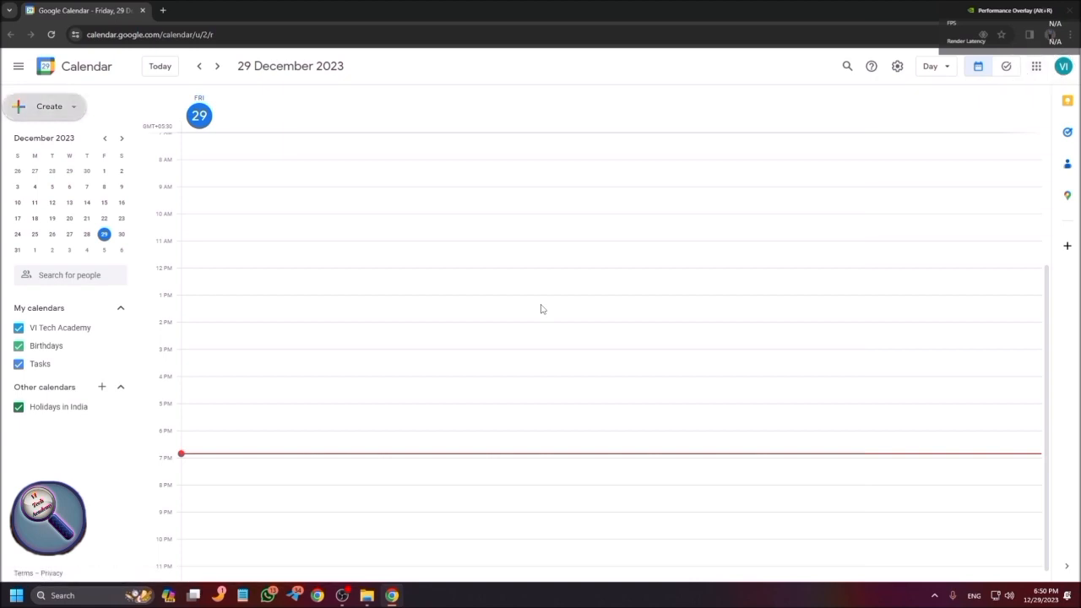
pyautogui.press('Return')
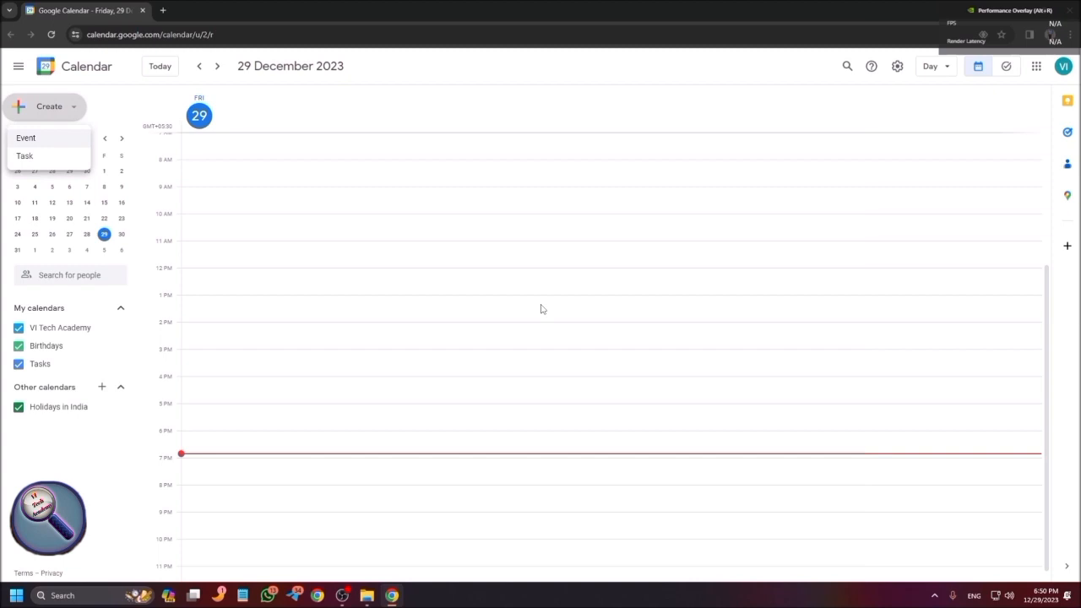
pyautogui.press('Down')
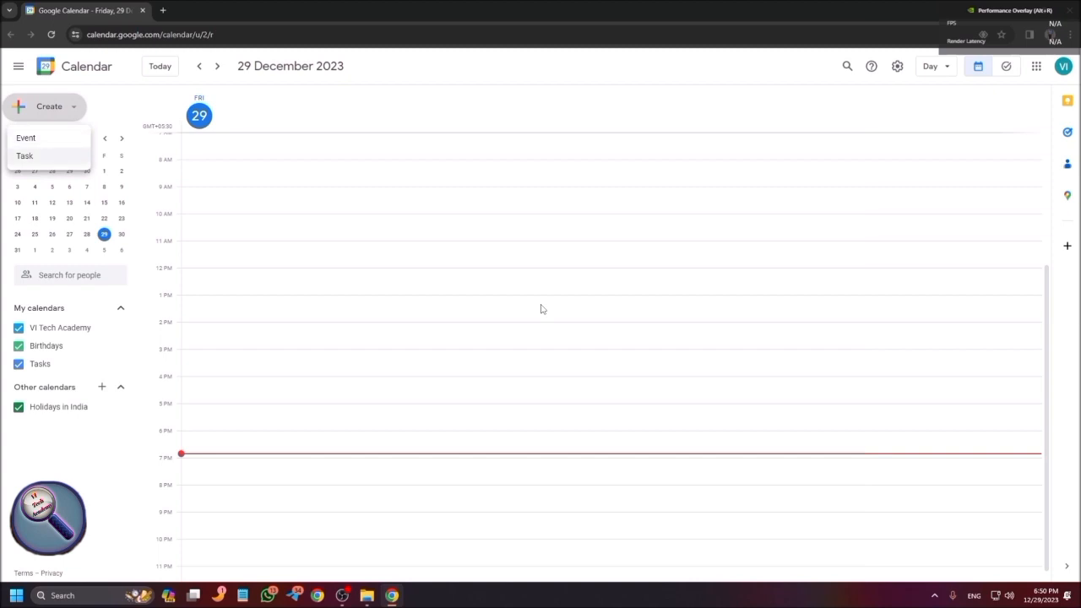
pyautogui.press('Up')
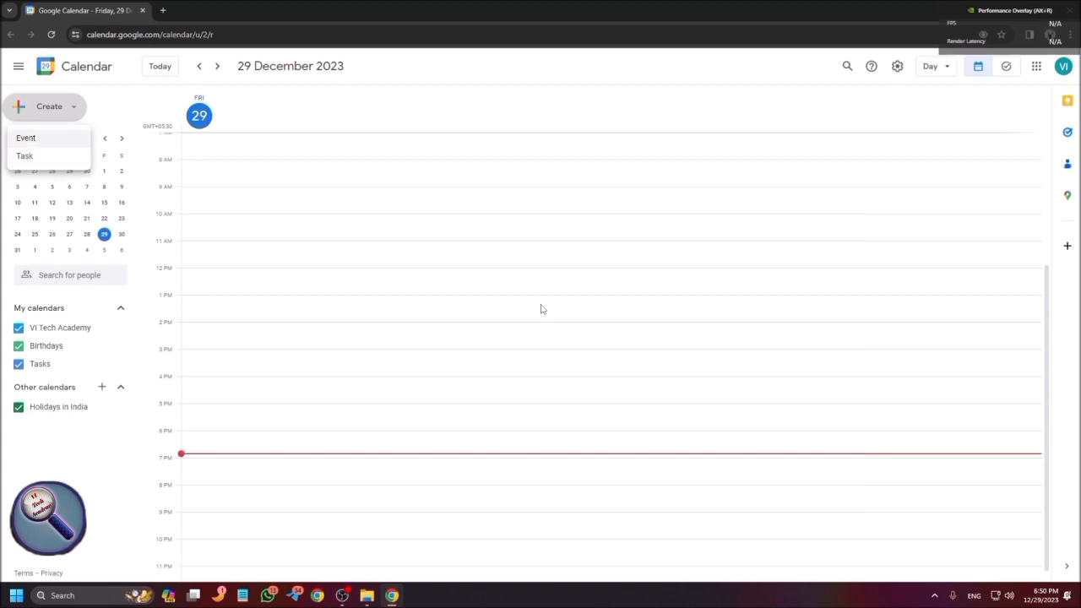
pyautogui.press('Return')
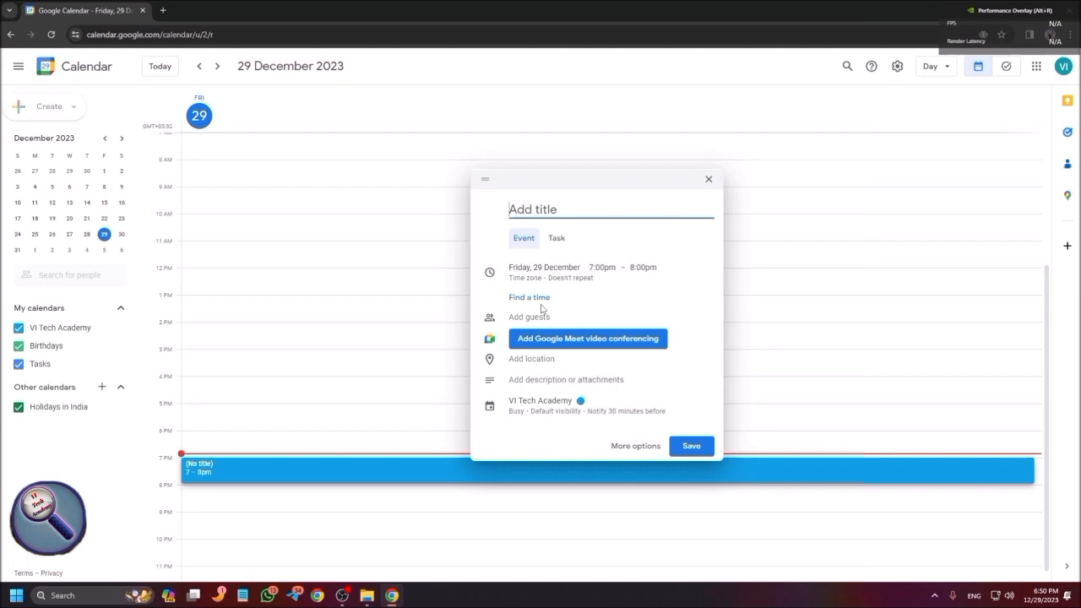
# Title the event "Annual General Meeting of VI Tech Academy"
pyautogui.write('Annual Genera')
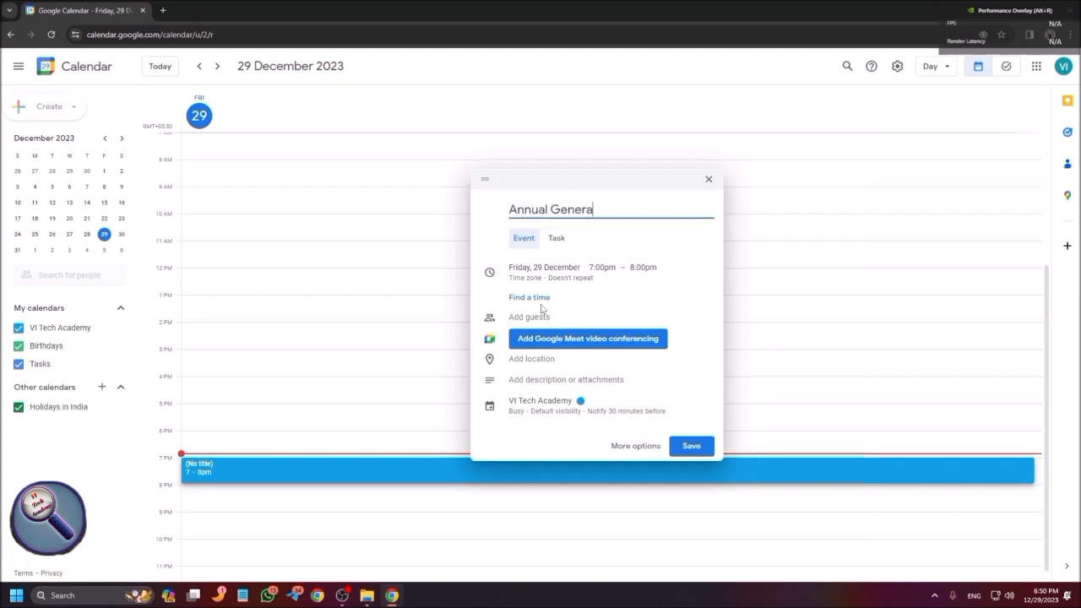
pyautogui.write('l Meeting of VI Tec')
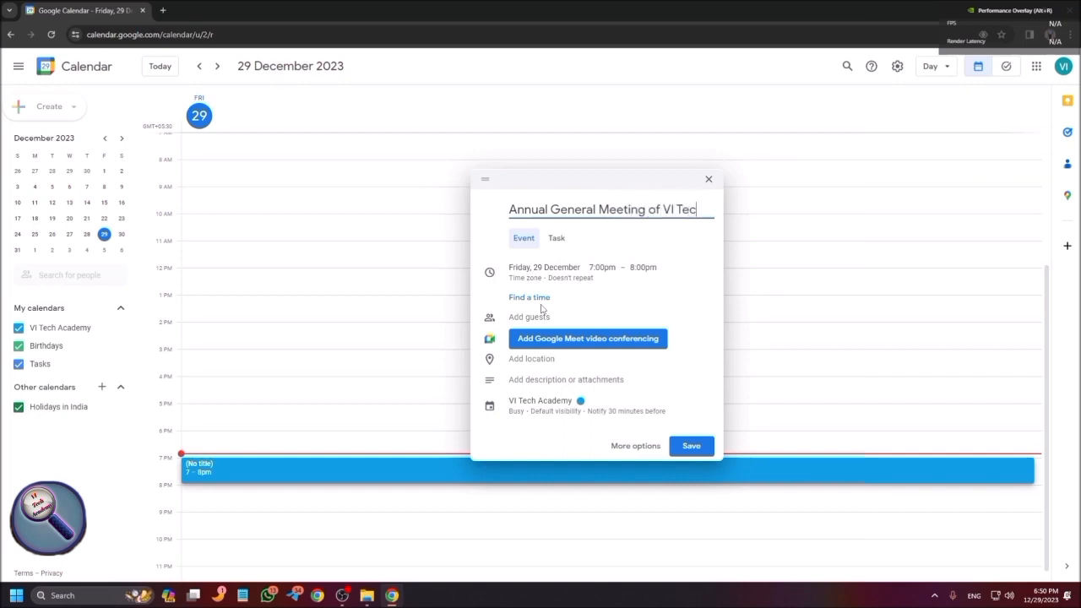
pyautogui.write('h Academy')
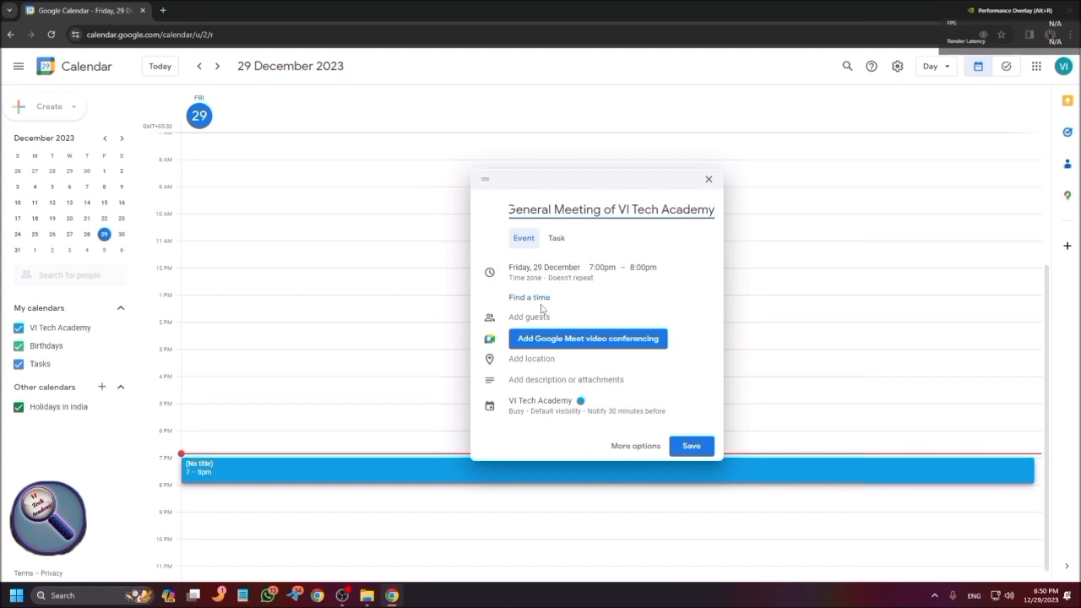
# Set the event's date to 30 December
pyautogui.press('Tab')
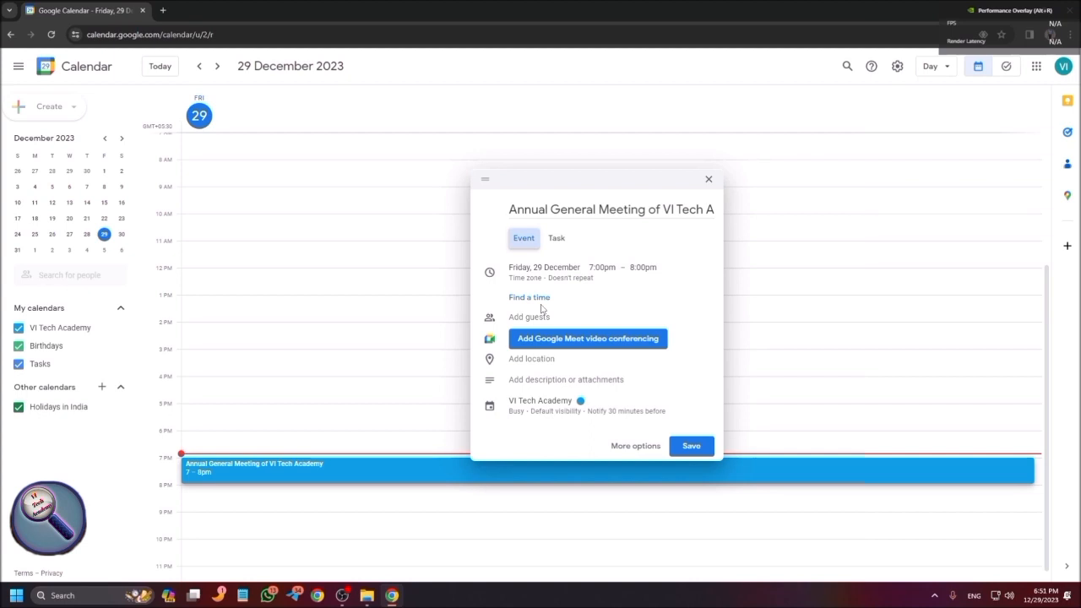
pyautogui.press('Tab')
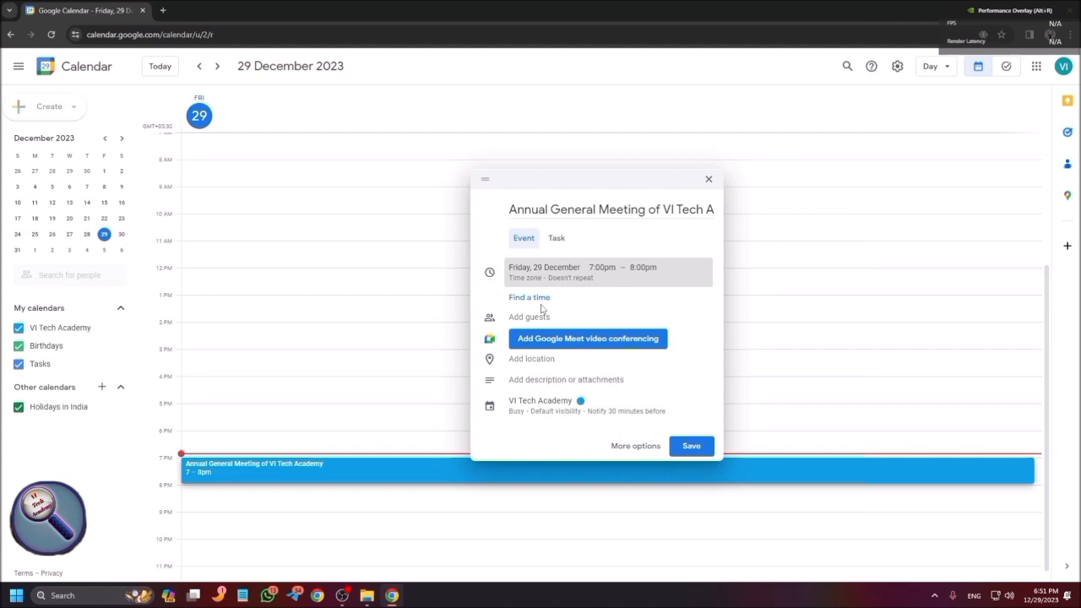
pyautogui.press('Tab')
pyautogui.hotkey('shift', 'Tab')
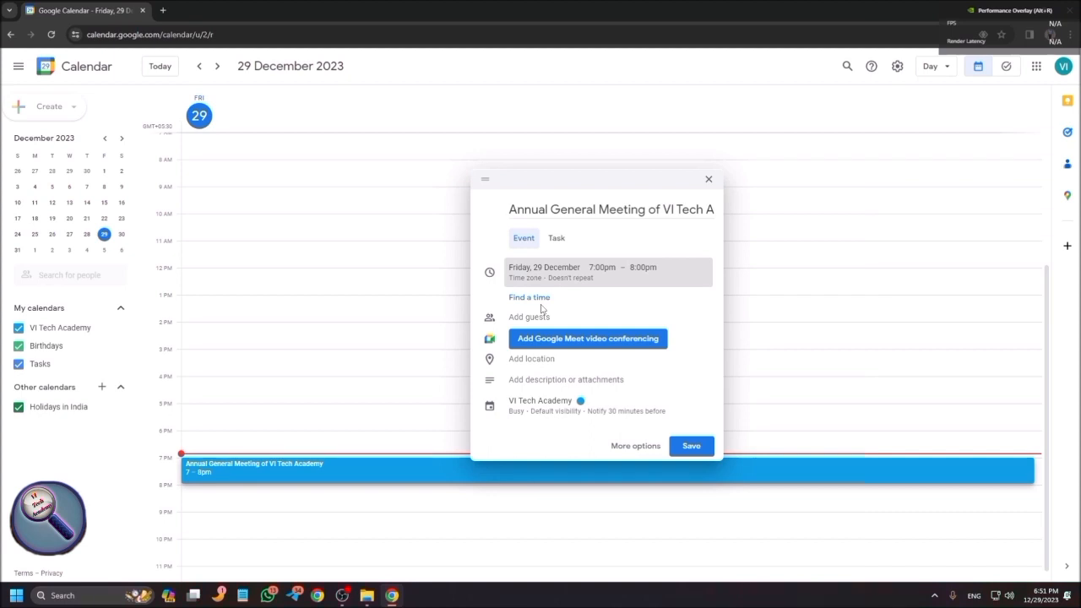
pyautogui.press('Return')
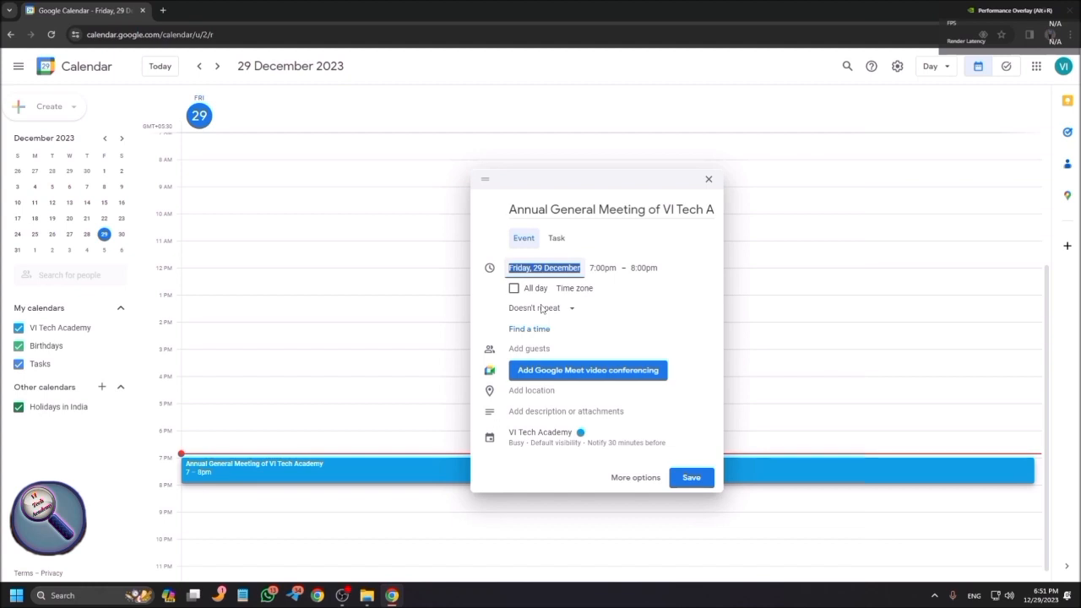
pyautogui.press('Left')
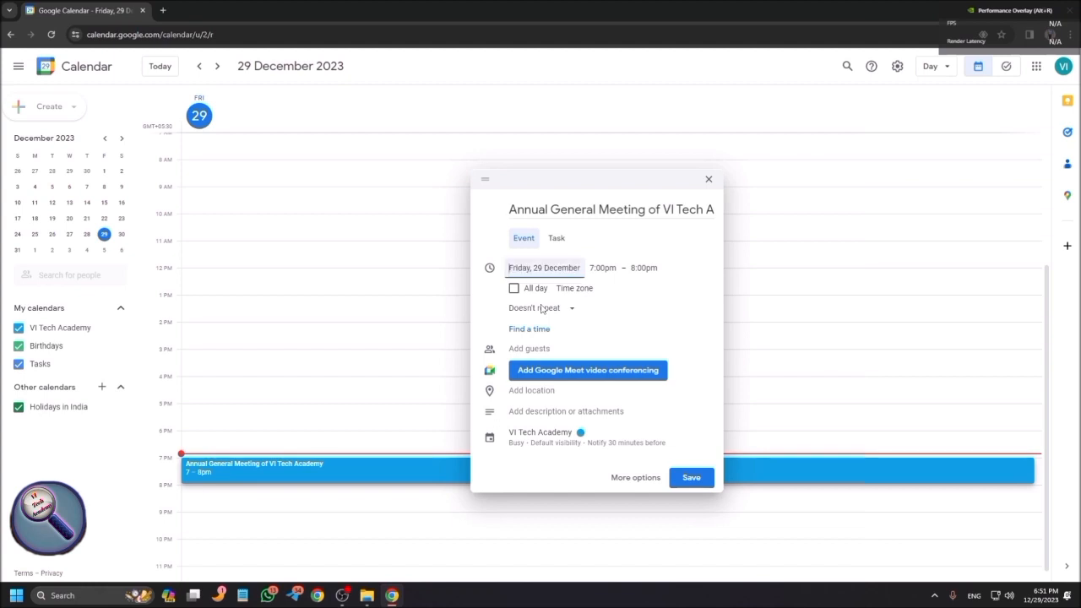
pyautogui.press('Right')
pyautogui.press('Right')
pyautogui.press('Right')
pyautogui.press('Right')
pyautogui.press('Right')
pyautogui.press('Right')
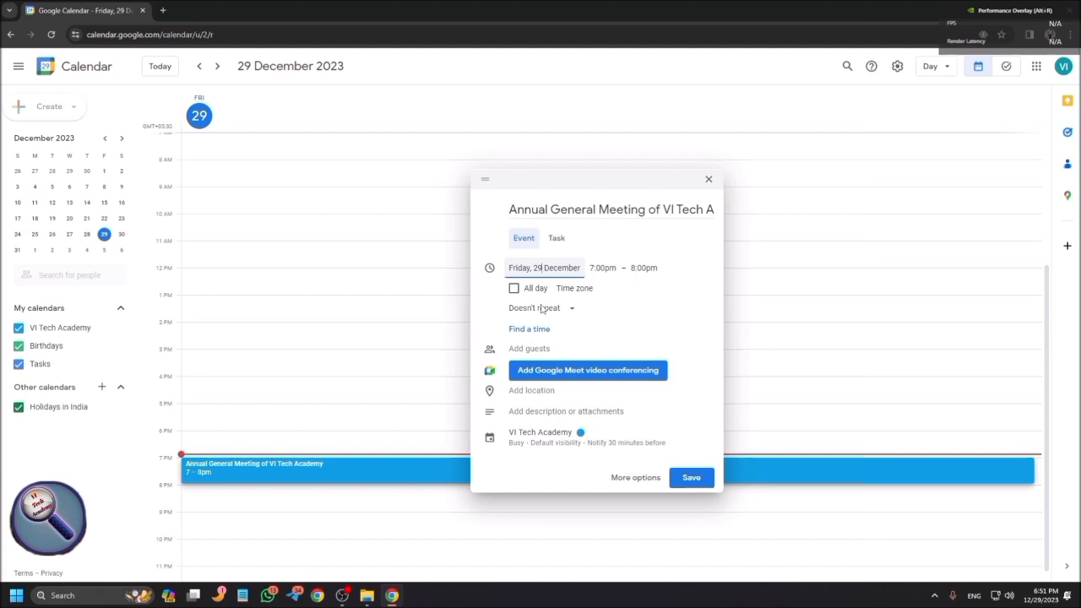
pyautogui.press('BackSpace')
pyautogui.press('BackSpace')
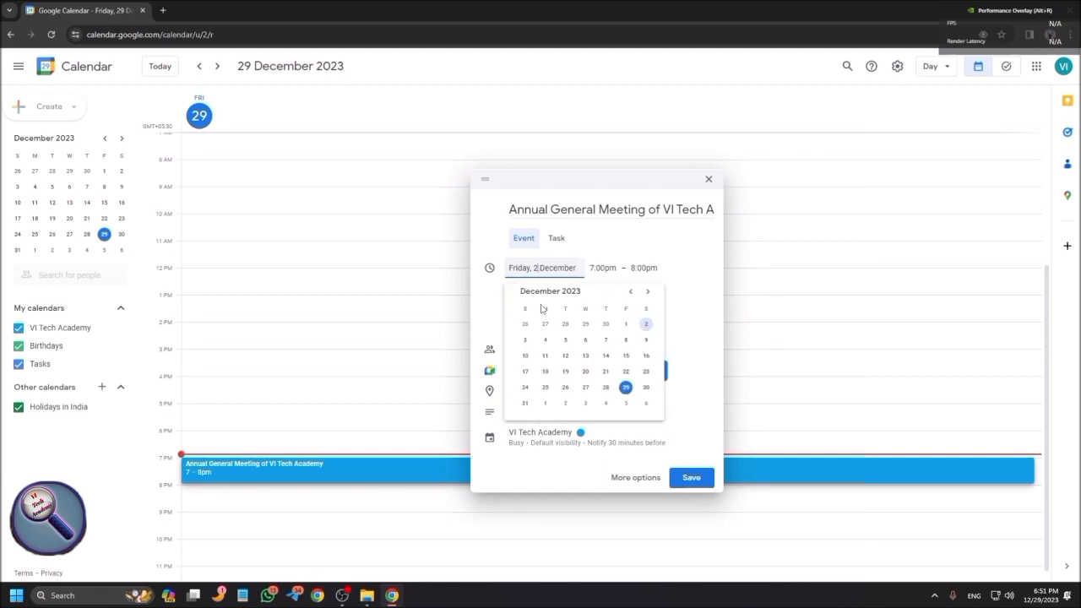
pyautogui.write('30')
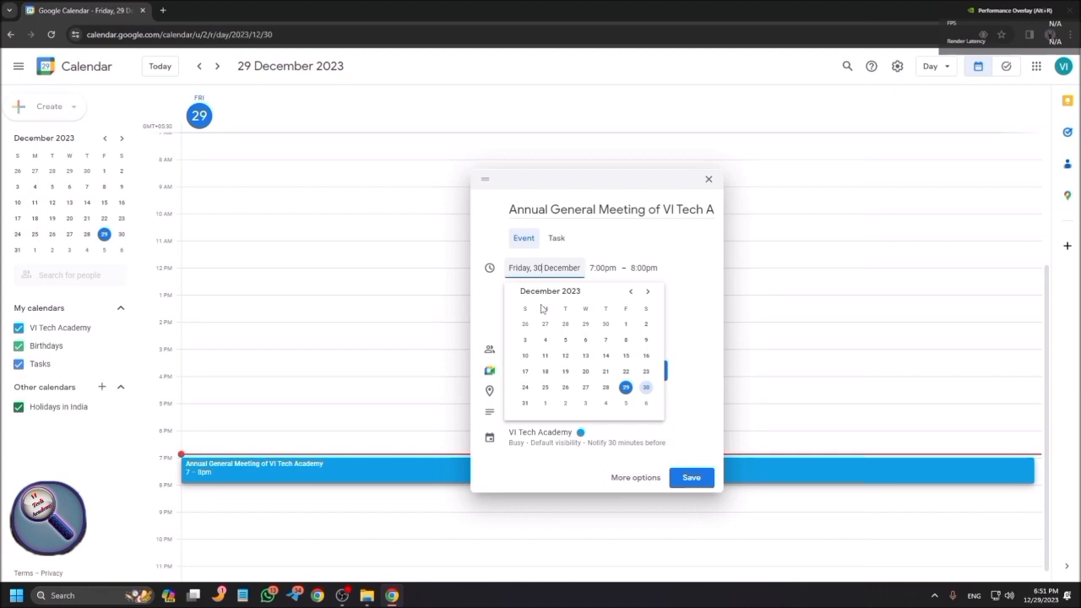
pyautogui.press('Return')
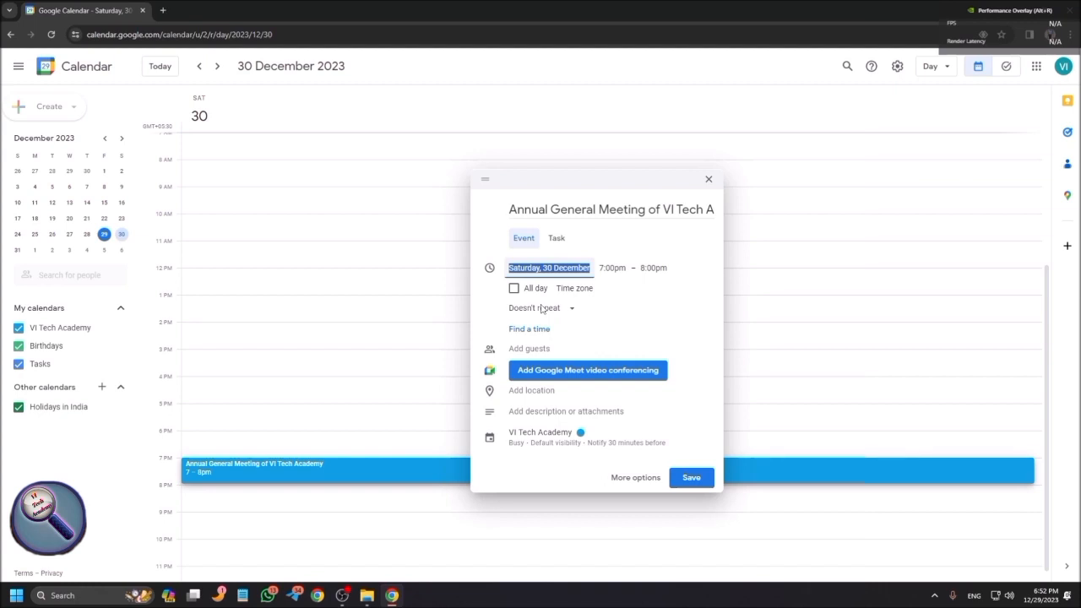
# Set the event's start time to 8:00pm, keeping the one-hour duration
pyautogui.press('Tab')
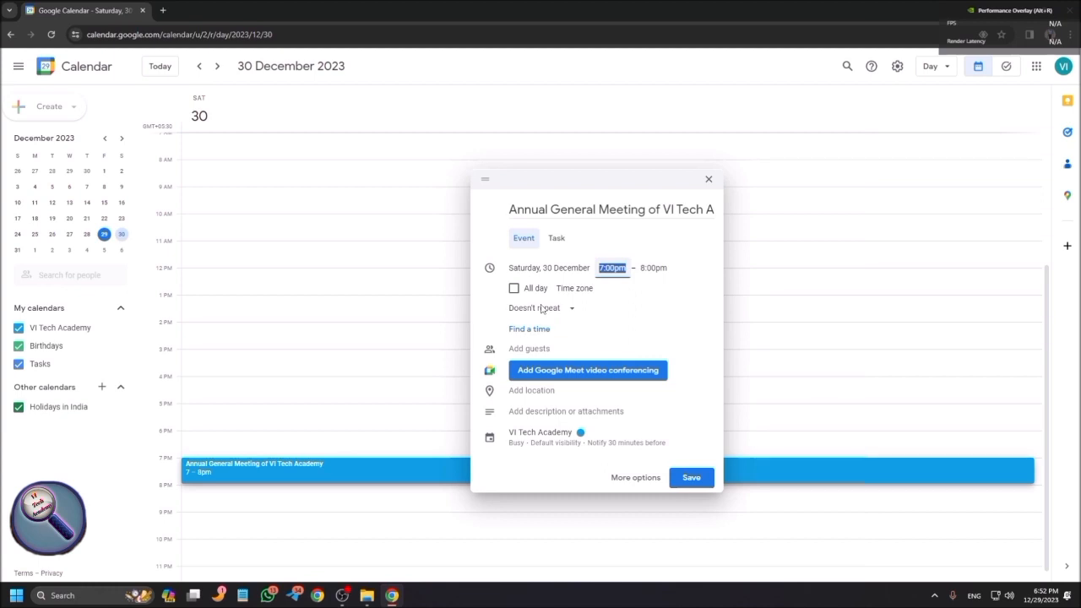
pyautogui.press('Down')
pyautogui.press('Down')
pyautogui.press('Down')
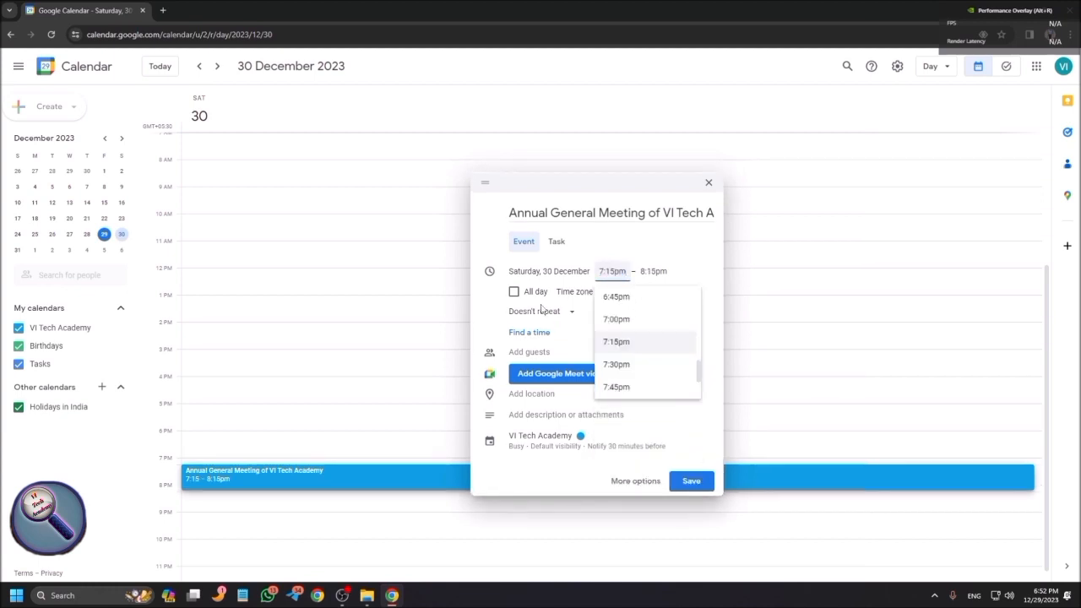
pyautogui.press('Down')
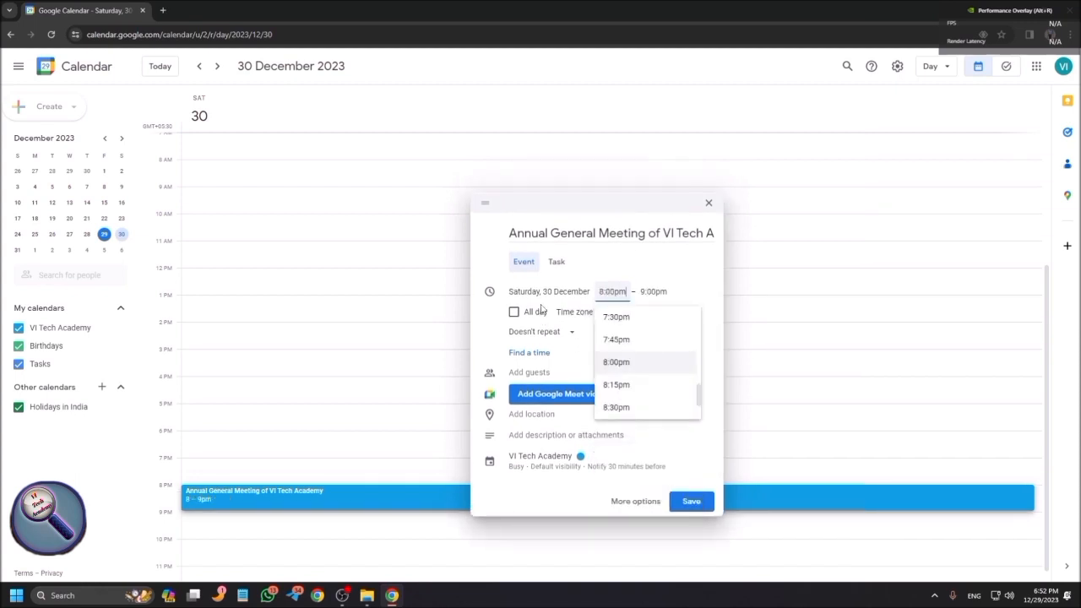
pyautogui.press('Tab')
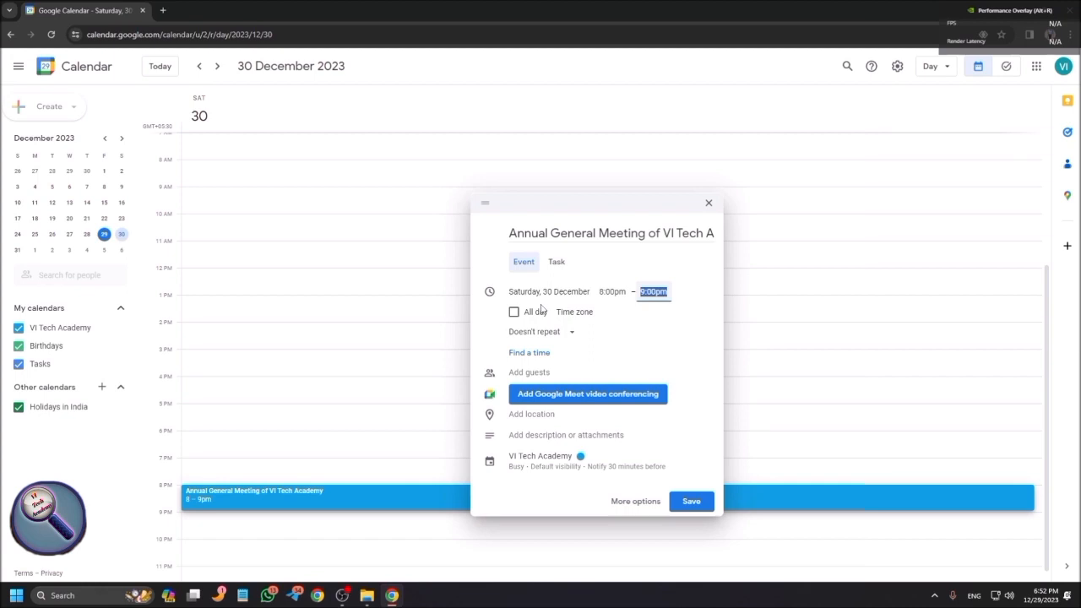
# Add a guest to the event from the suggested contacts and dismiss the tip about finding a time to meet
pyautogui.press('Tab')
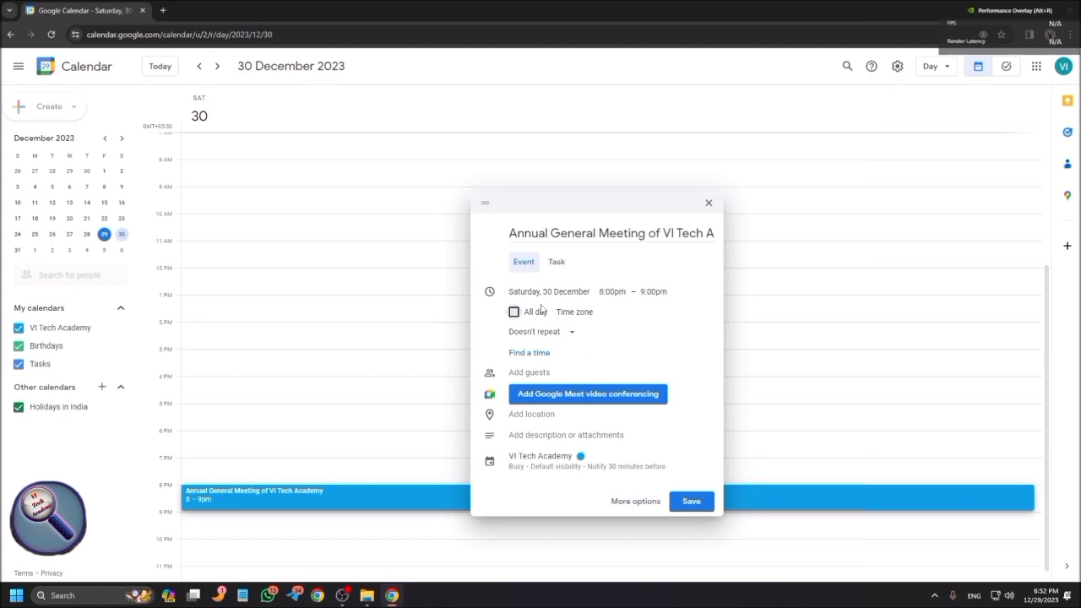
pyautogui.press('Tab')
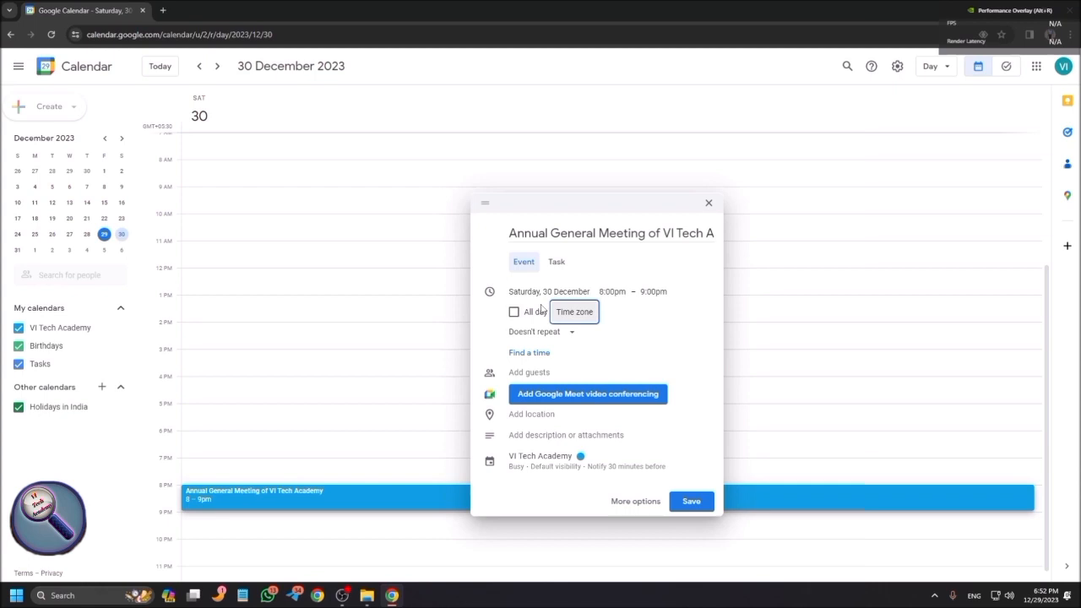
pyautogui.press('Tab')
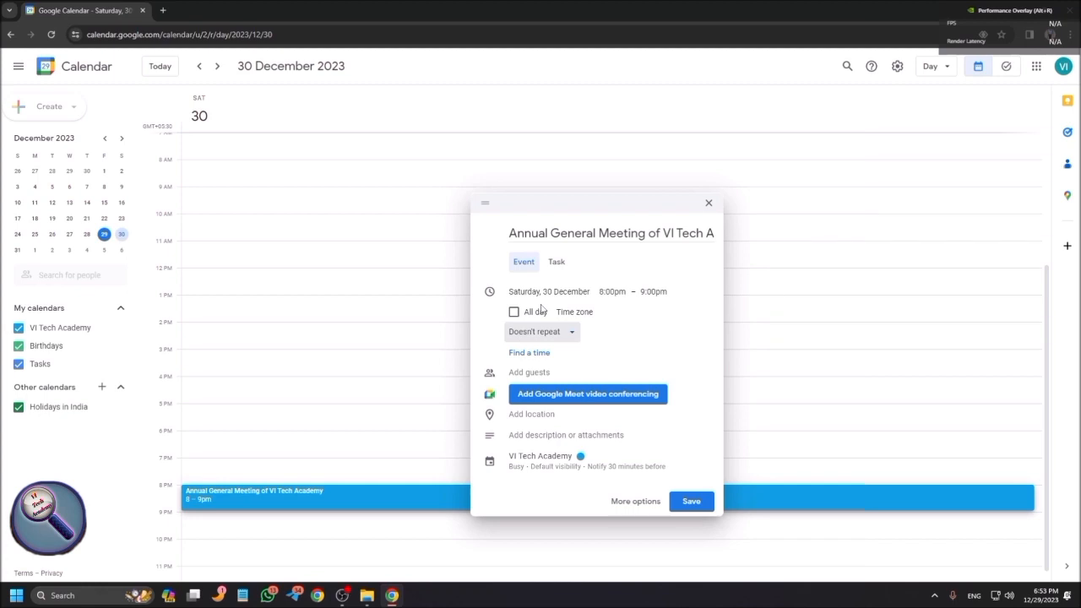
pyautogui.press('Tab')
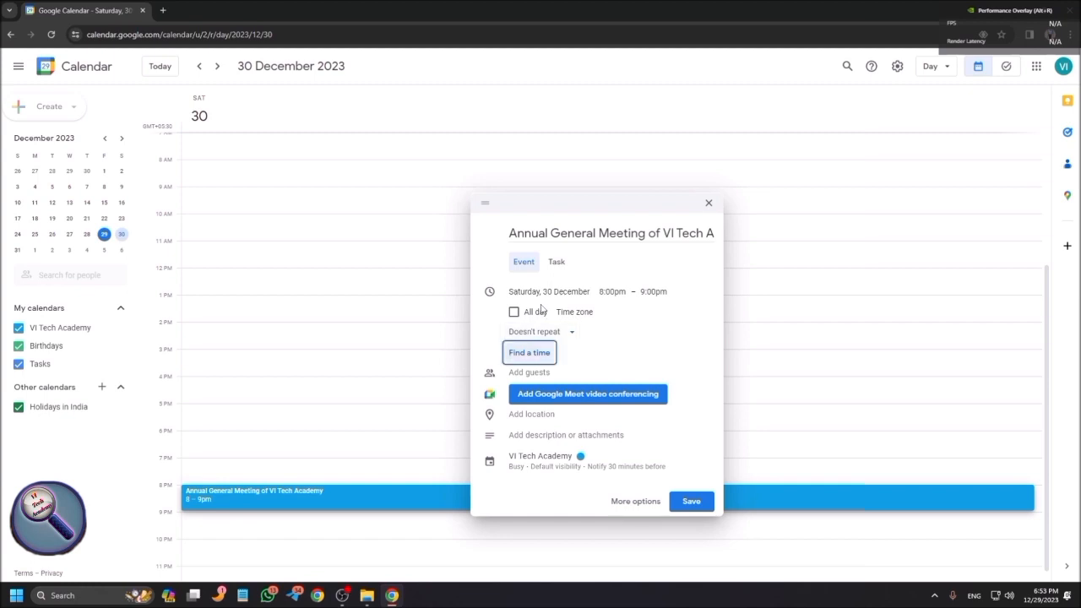
pyautogui.press('Tab')
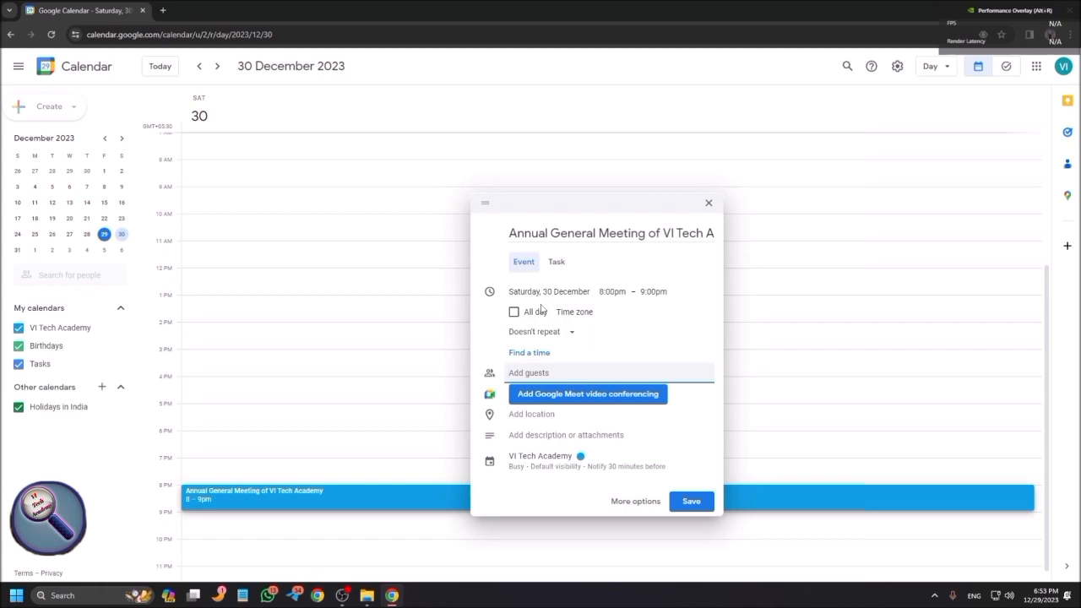
pyautogui.write('mu')
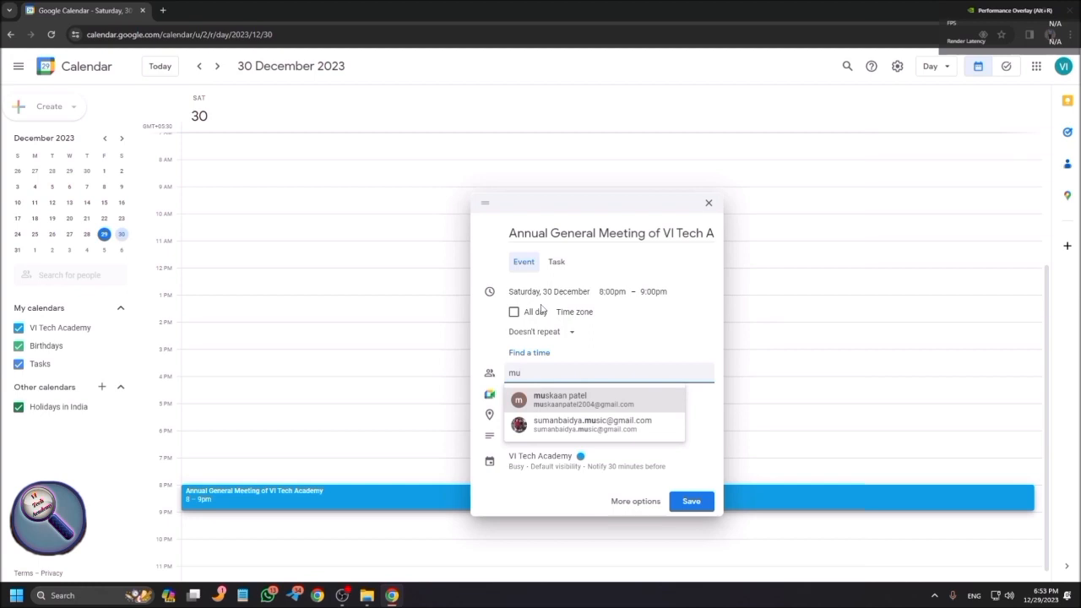
pyautogui.press('Return')
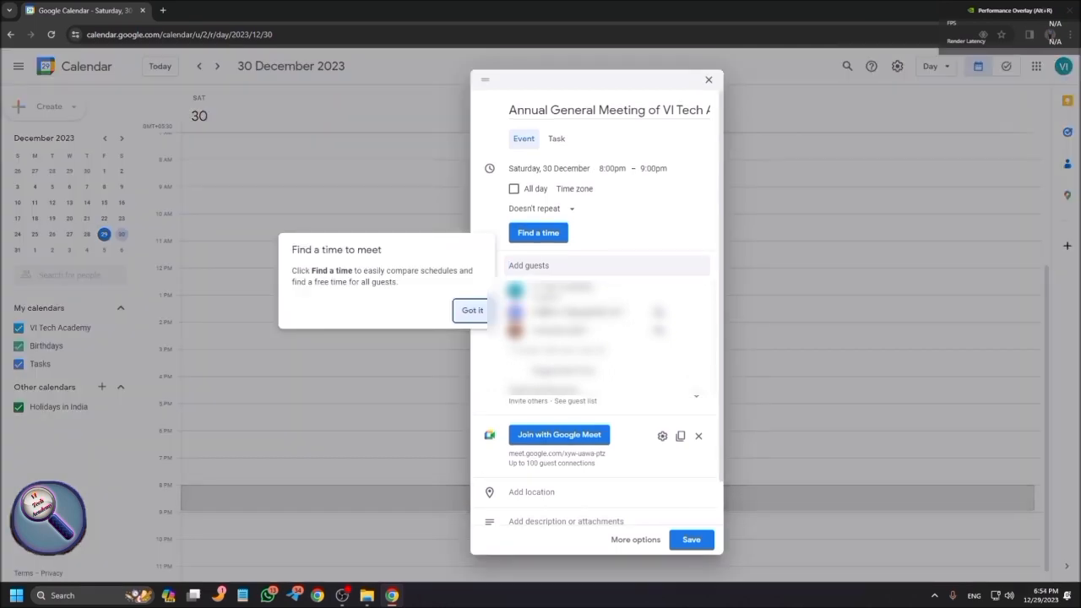
pyautogui.press('Return')
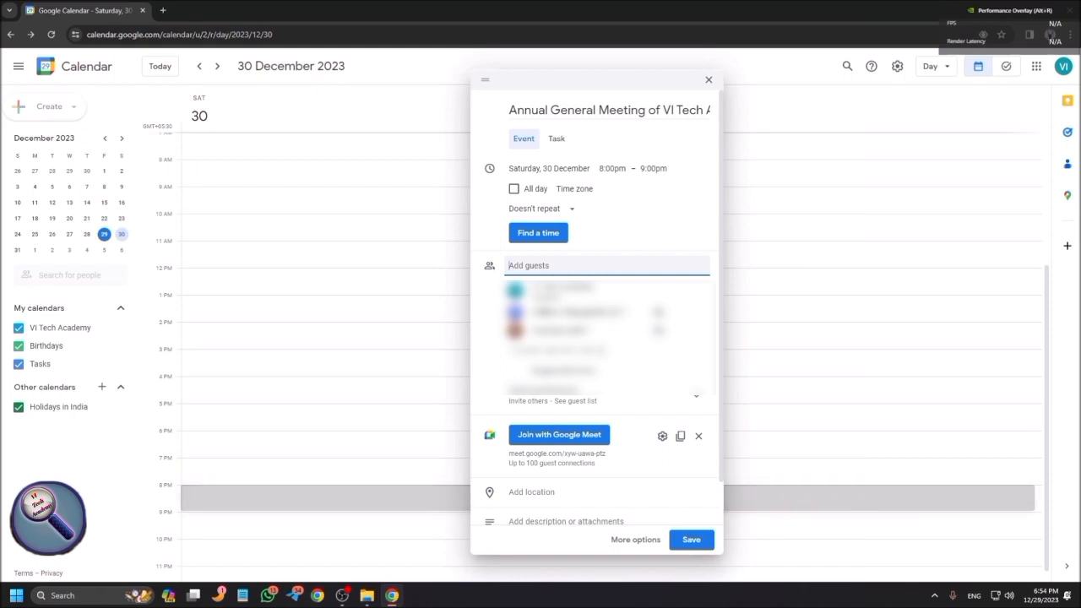
# Expand the guest permissions and turn off the permission for guests to invite others
pyautogui.press('Tab')
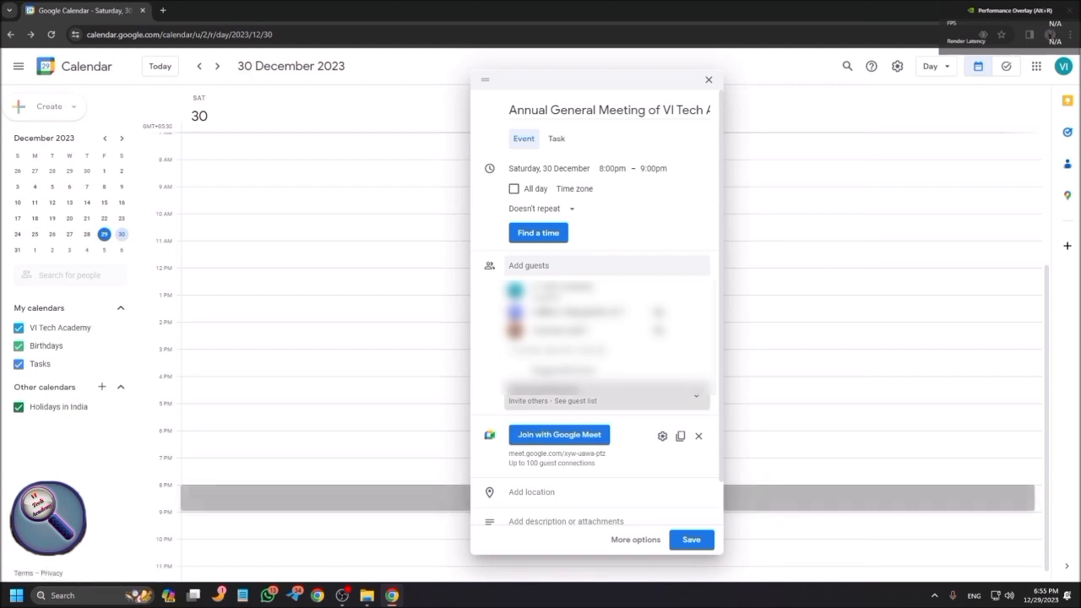
pyautogui.click(591, 400)
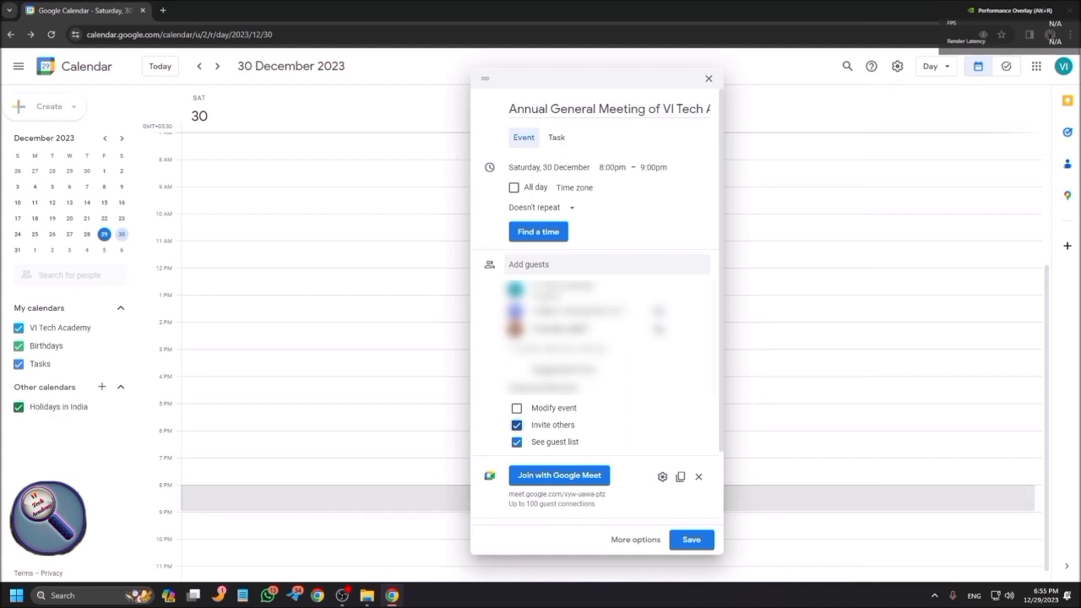
pyautogui.click(517, 425)
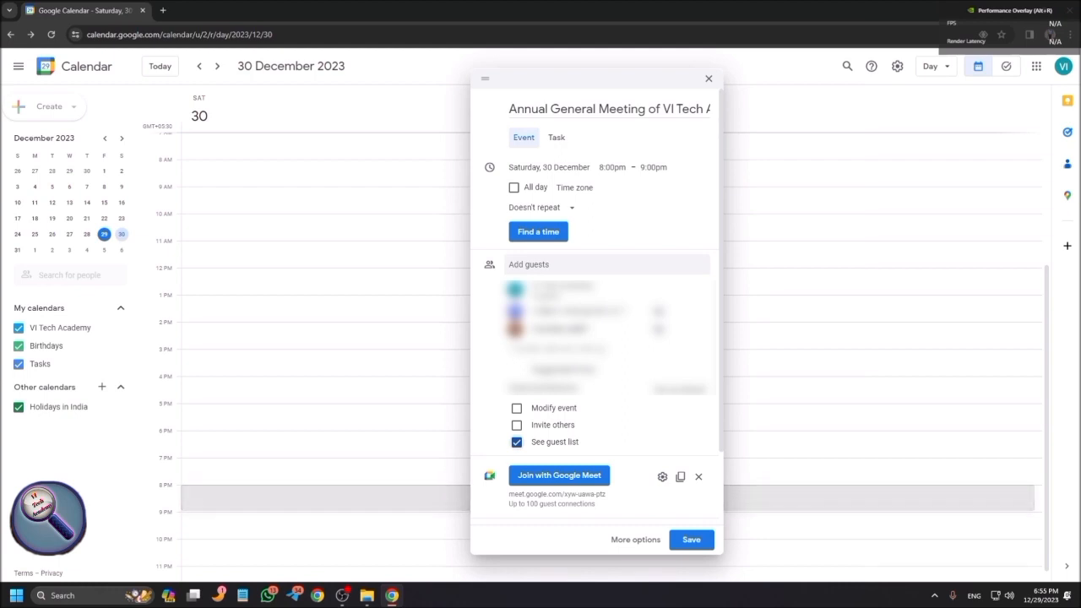
# Open the event's Google Meet joining page to view it, and return to the event draft
pyautogui.click(680, 389)
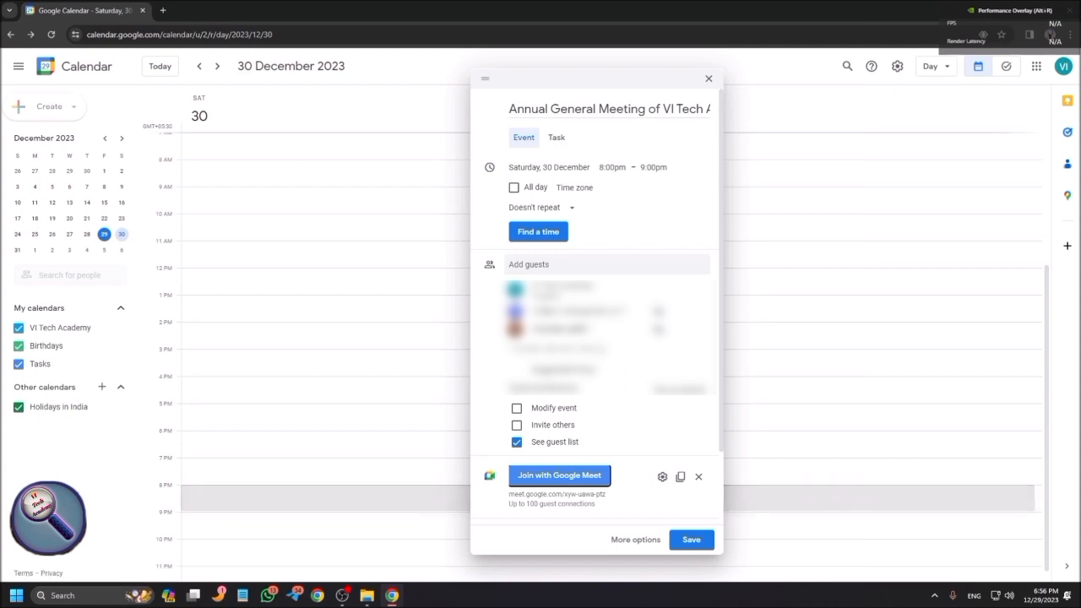
pyautogui.click(559, 475)
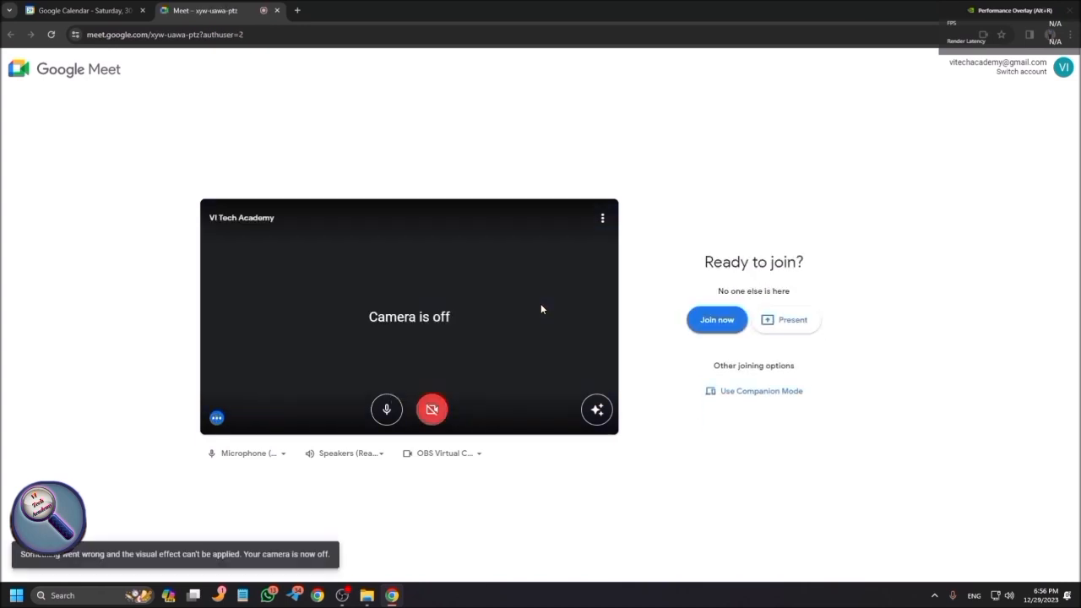
pyautogui.hotkey('ctrl', 'w')
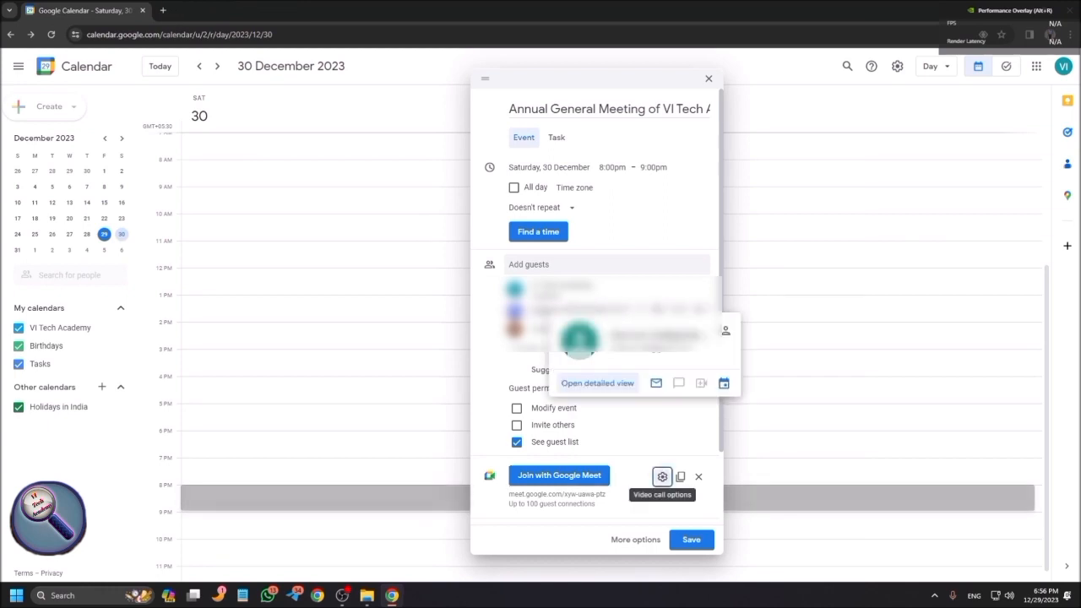
# In the event's video call options, turn on host management and stop everyone from sharing their screen, leaving chat messages and reactions on
pyautogui.click(662, 476)
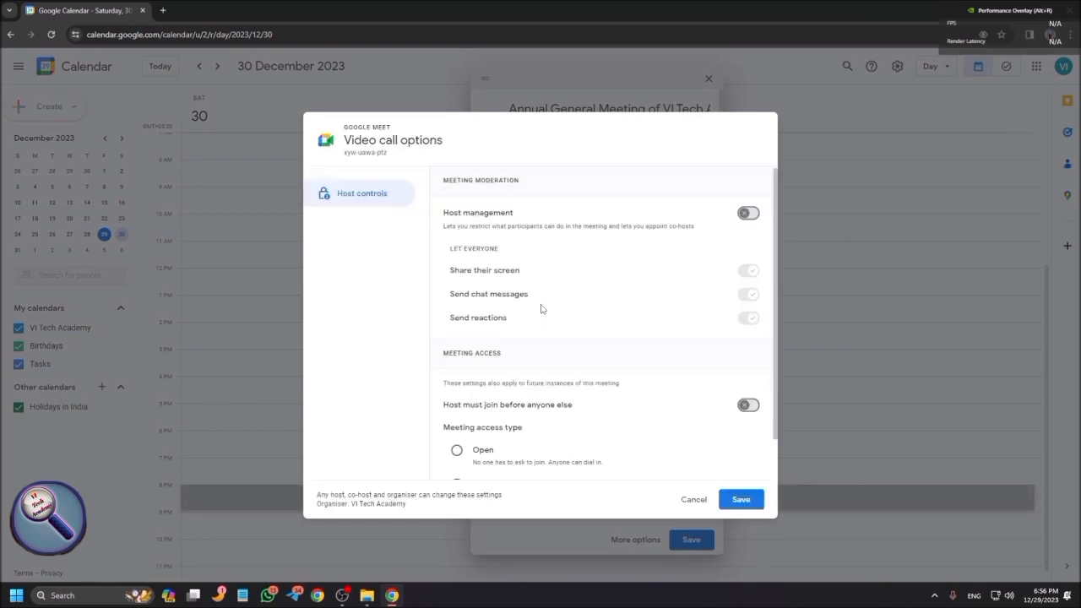
pyautogui.press('Tab')
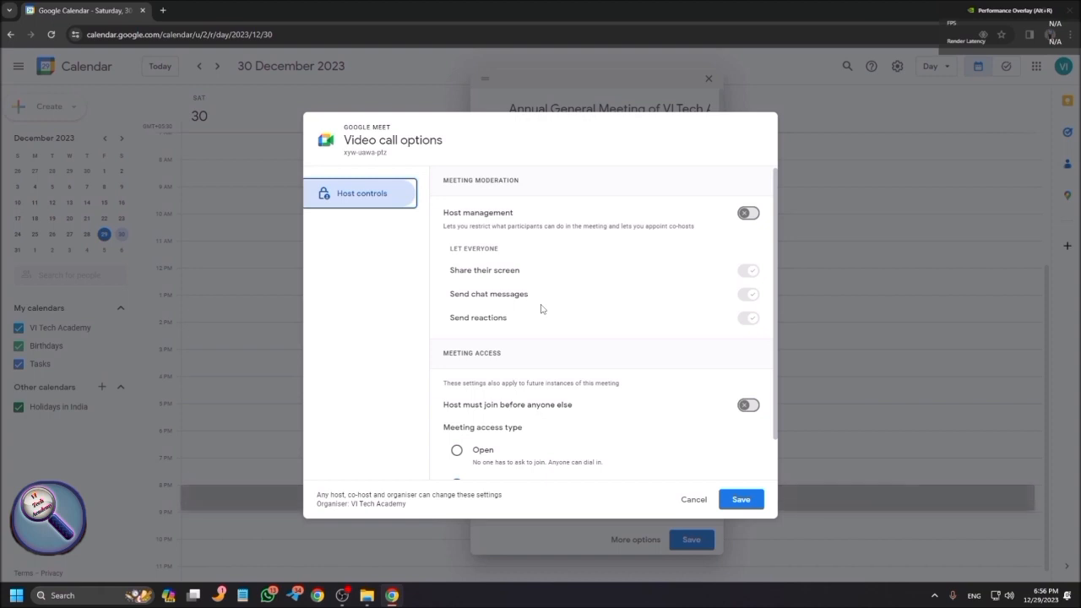
pyautogui.press('Tab')
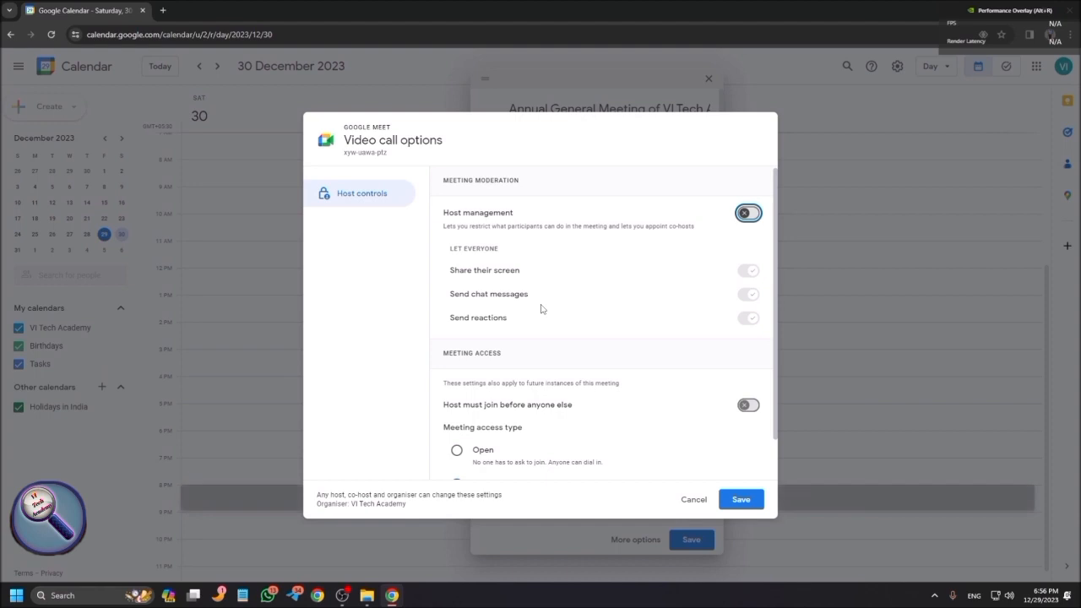
pyautogui.press('space')
pyautogui.press('Tab')
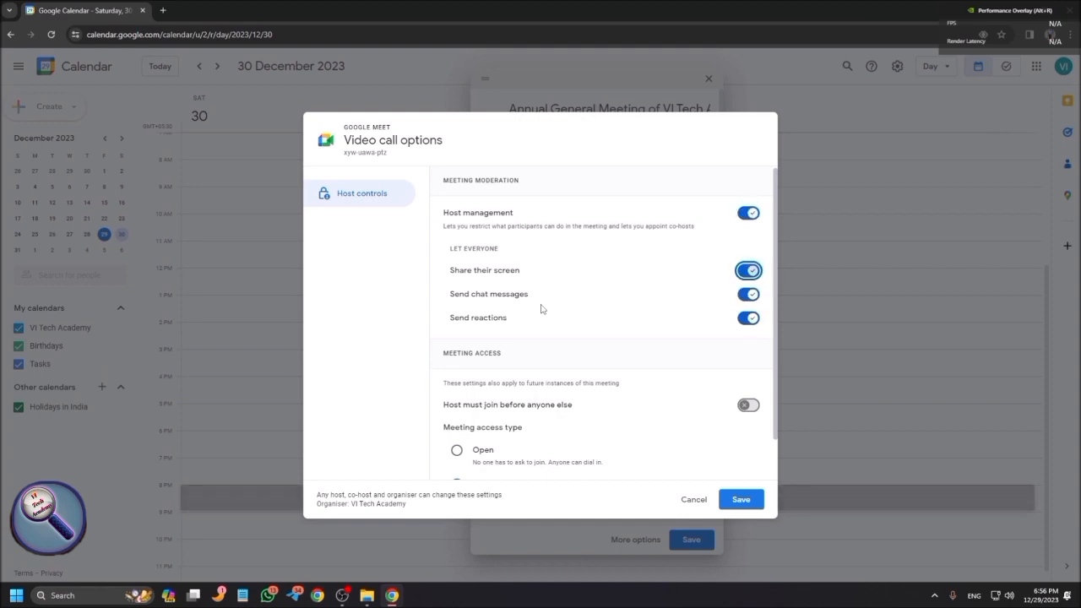
pyautogui.press('space')
pyautogui.press('Tab')
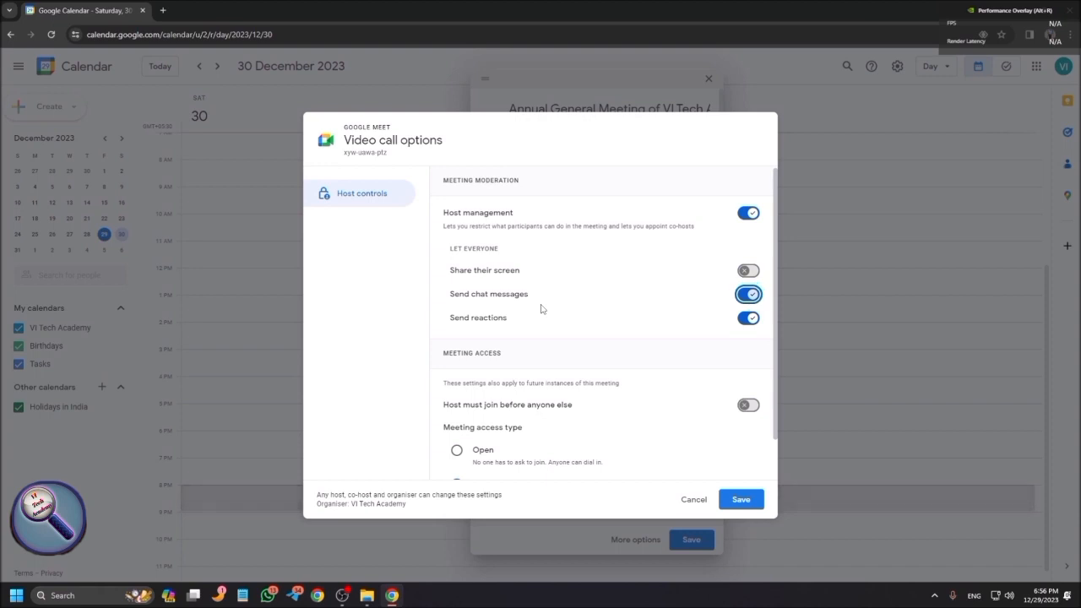
pyautogui.press('Tab')
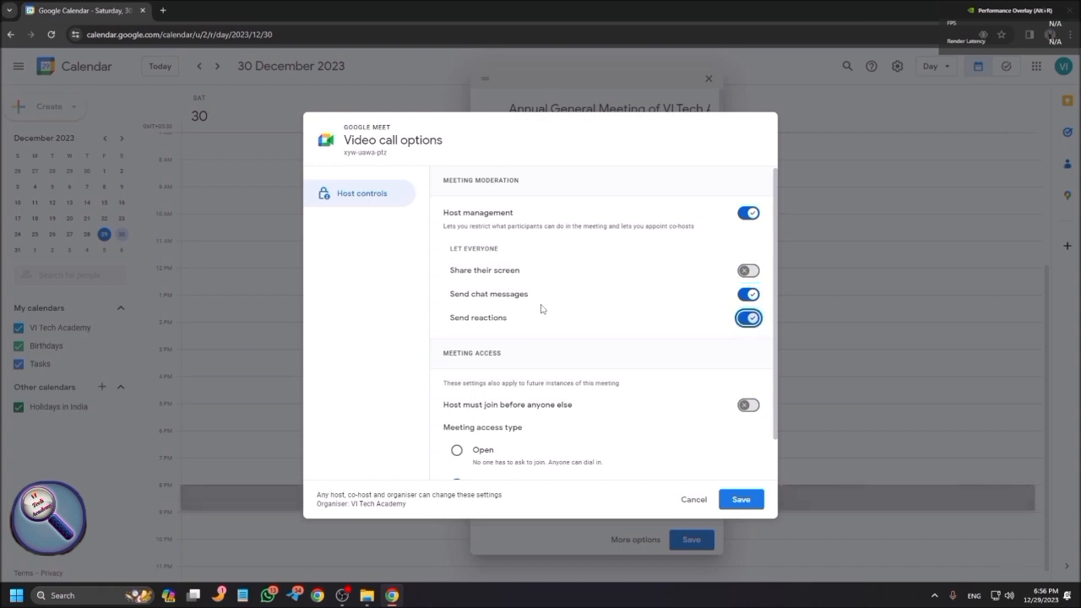
# Require the host to join before anyone else, keep the access type Trusted, and leave the video call options without saving
pyautogui.press('Tab')
pyautogui.press('space')
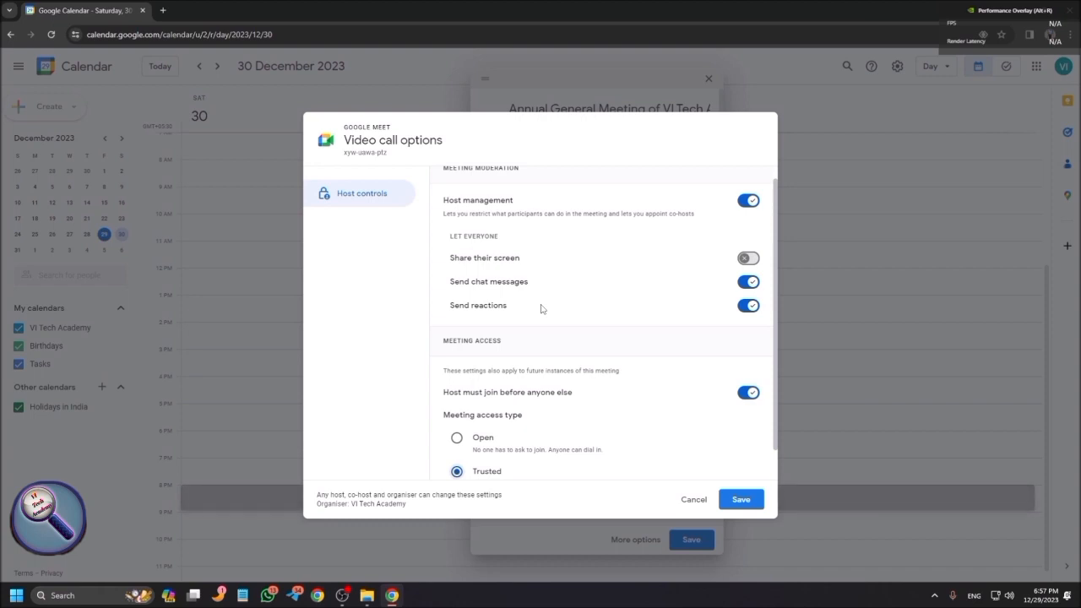
pyautogui.press('Up')
pyautogui.press('Down')
pyautogui.press('Tab')
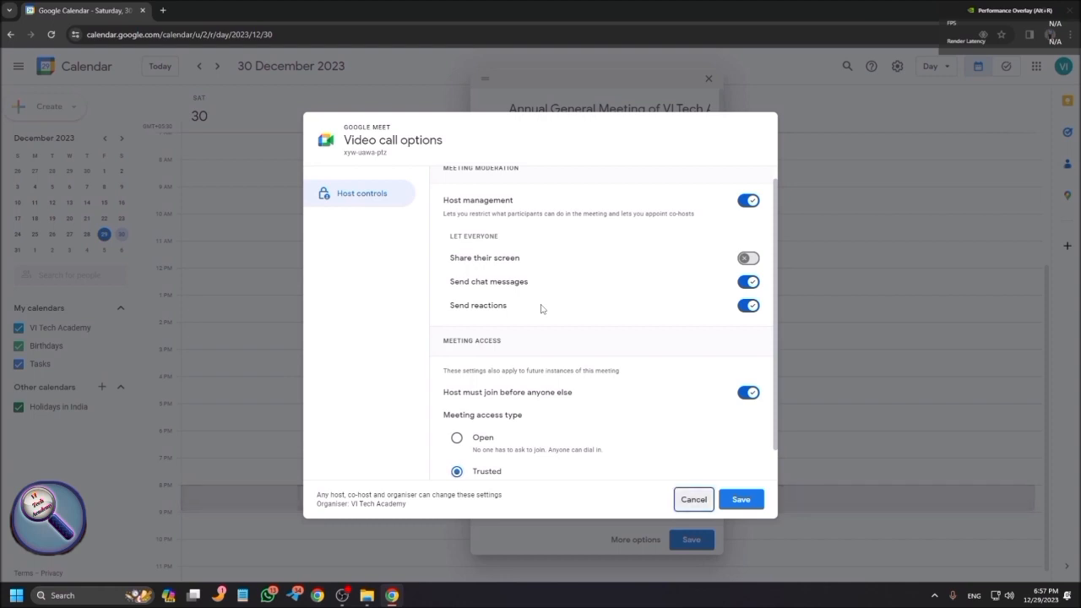
pyautogui.press('Tab')
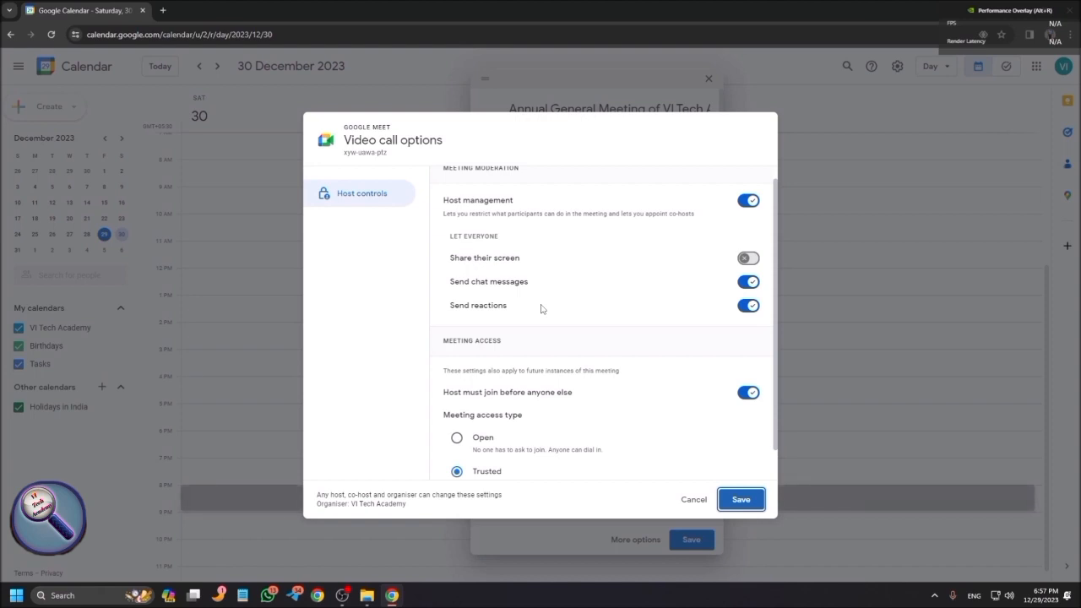
pyautogui.press('Tab')
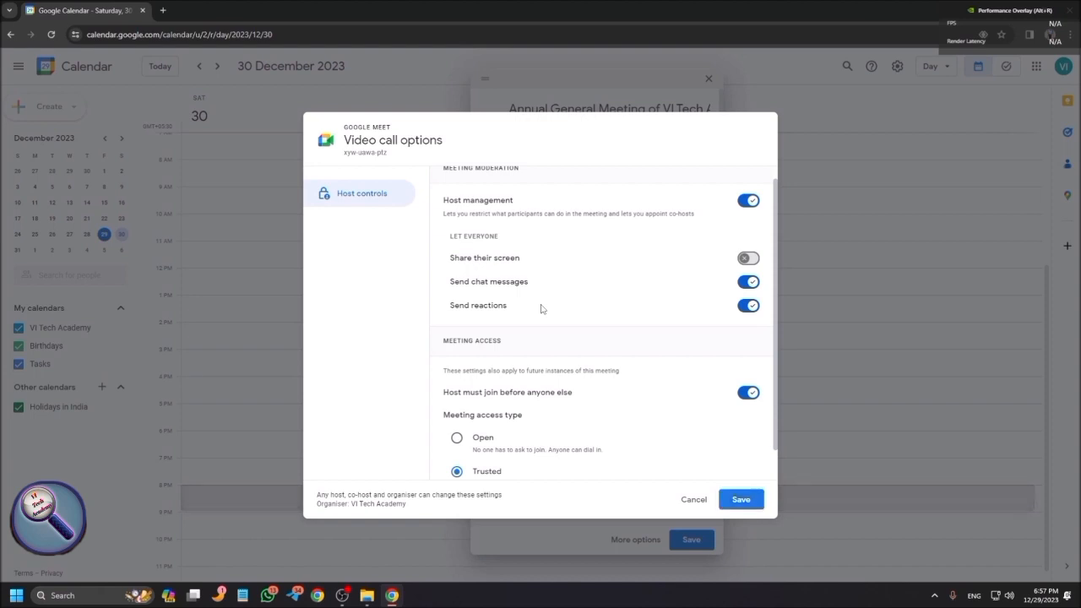
pyautogui.press('Escape')
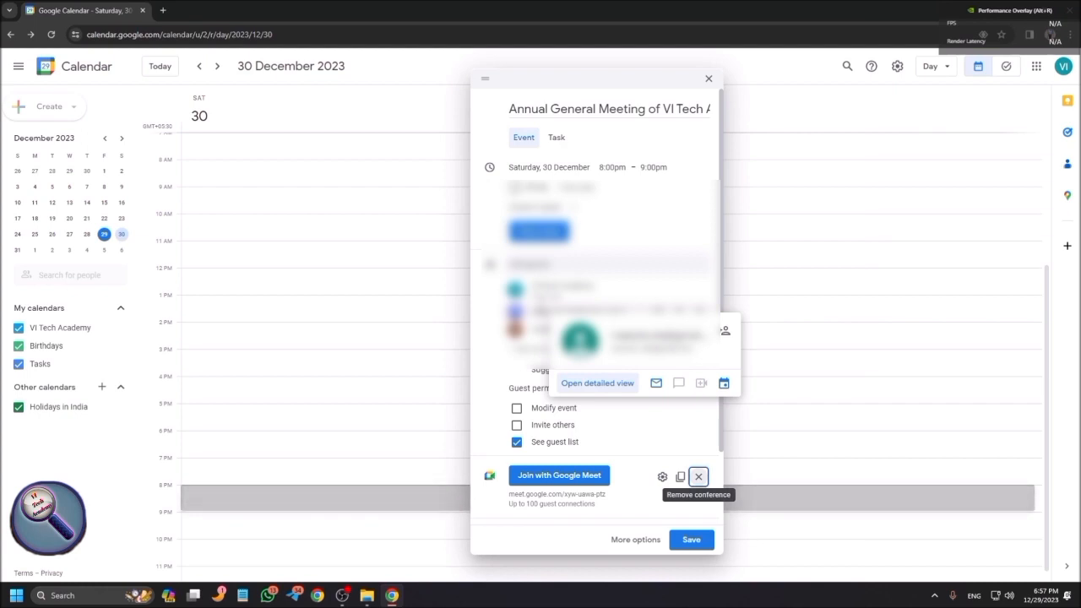
# Set the event's location to Google Meet as plain text, without choosing a suggested place
pyautogui.press('Tab')
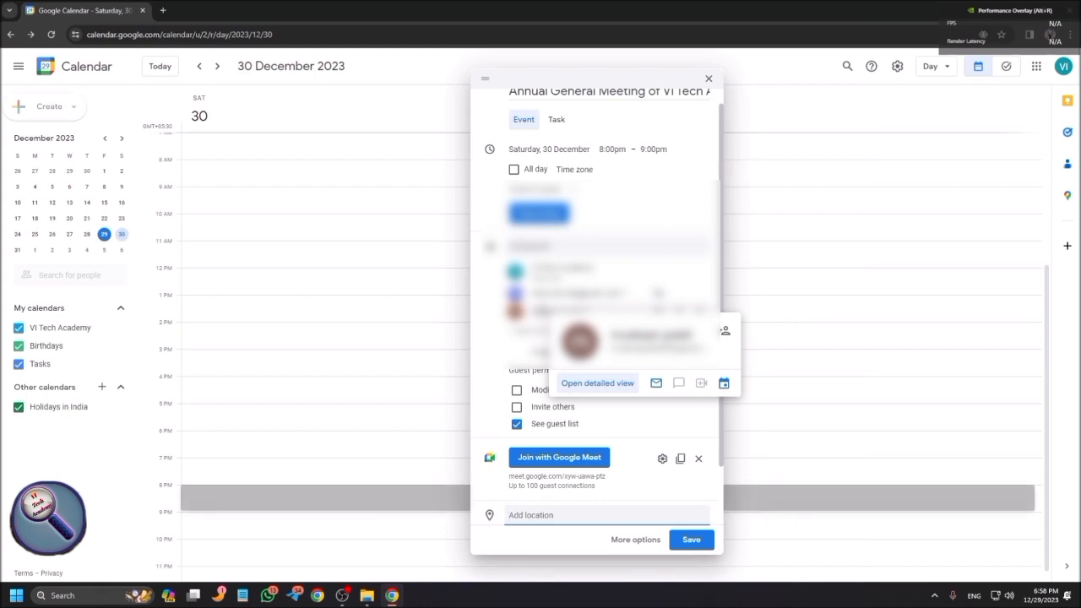
pyautogui.write('Google Meet')
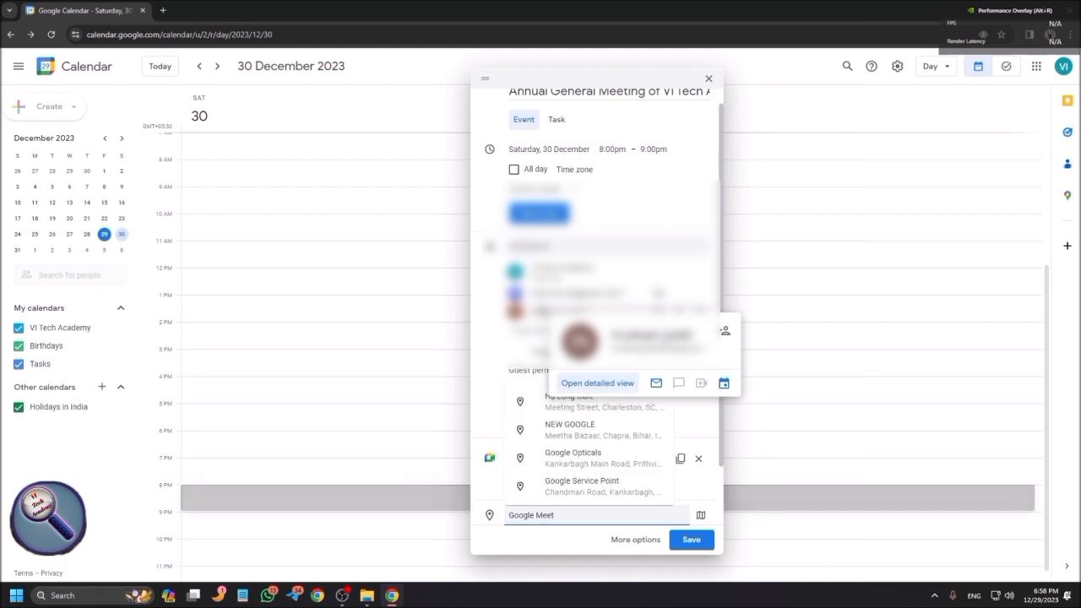
pyautogui.press('Tab')
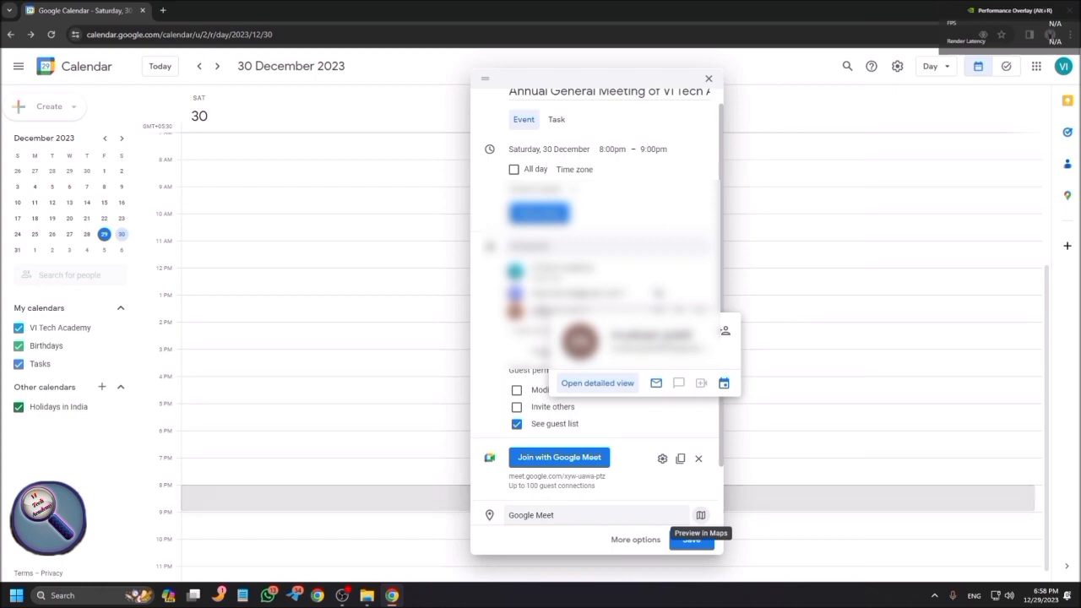
# Save the event and send the invitation emails to its Google Calendar guests
pyautogui.scroll(-1, 700, 515)
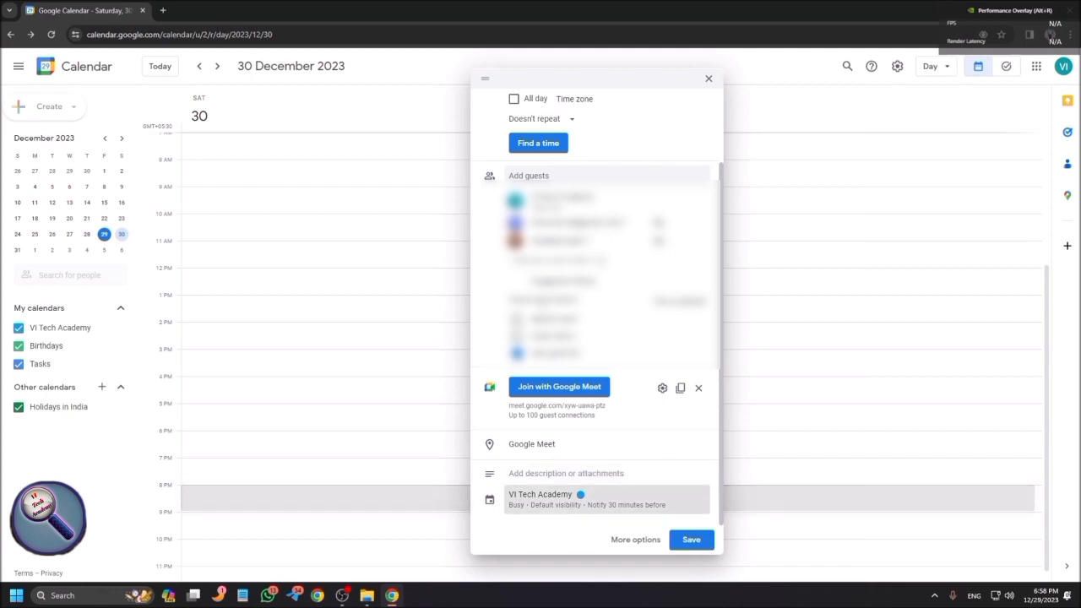
pyautogui.press('Tab')
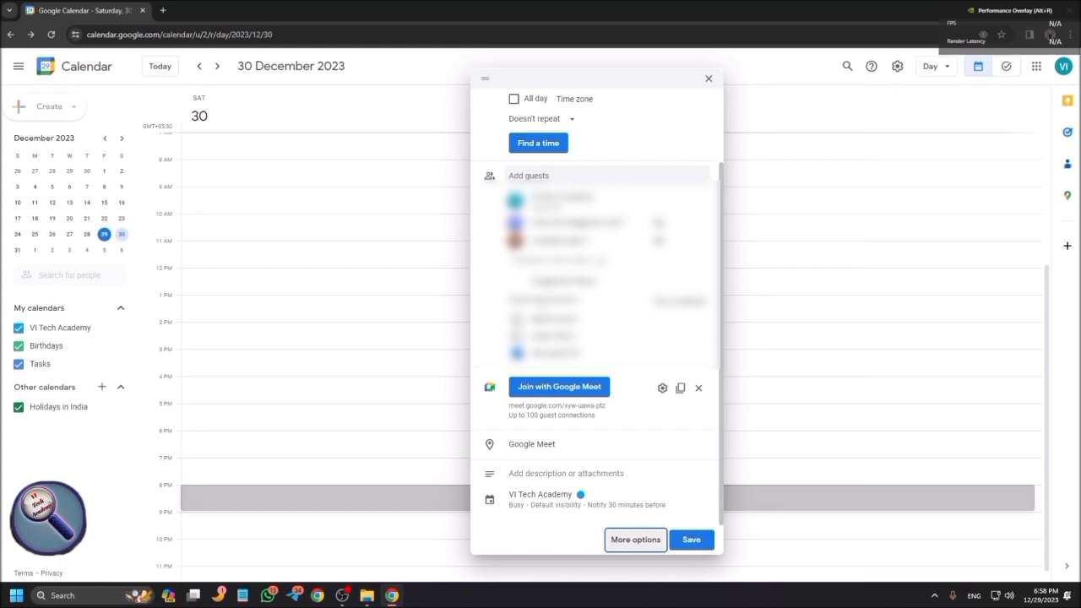
pyautogui.press('Tab')
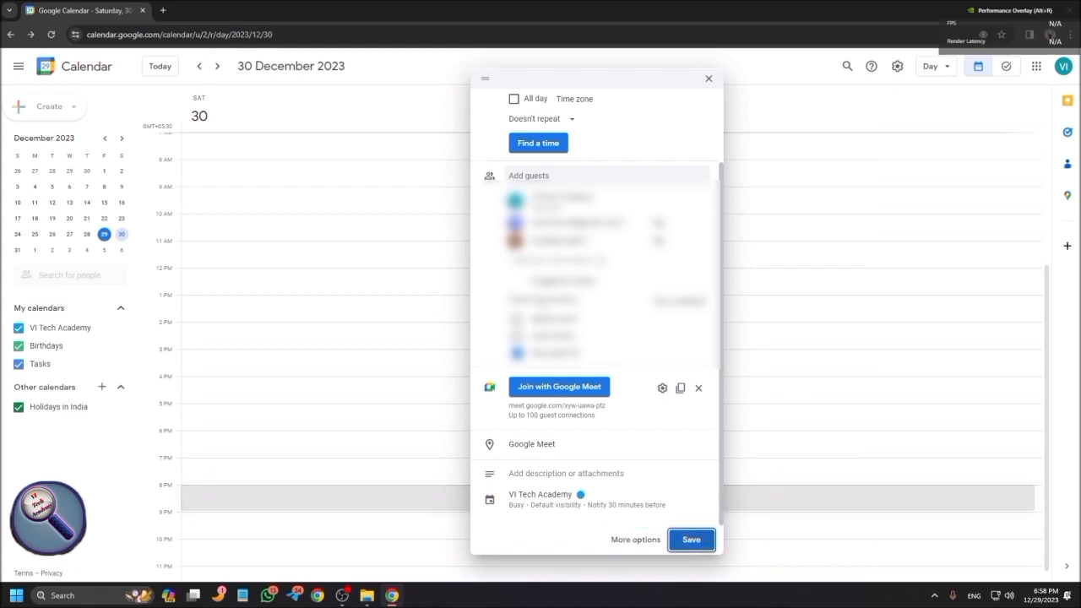
pyautogui.press('Return')
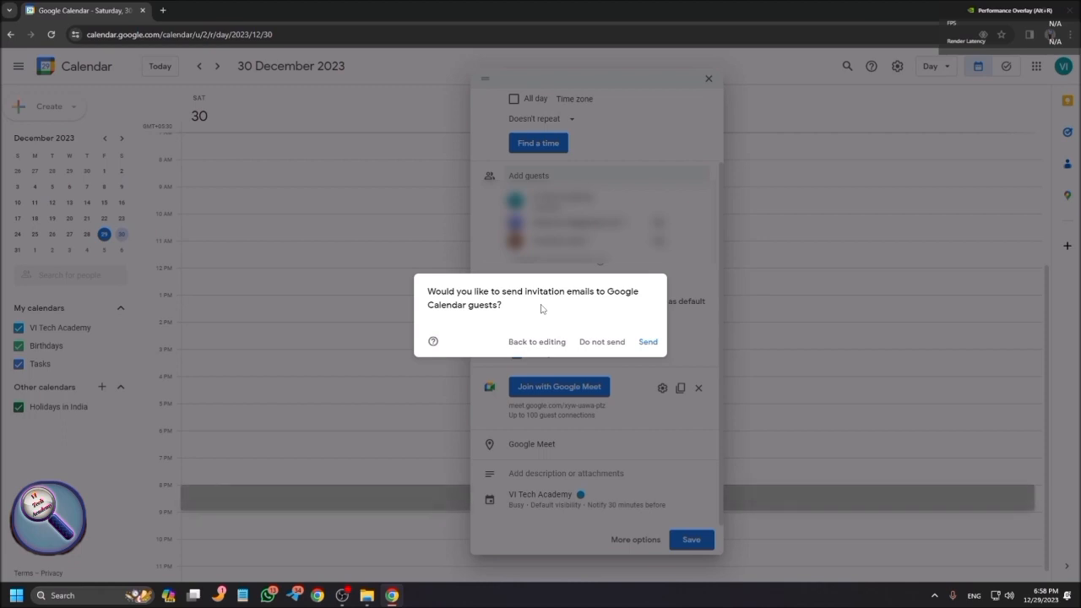
pyautogui.press('Tab')
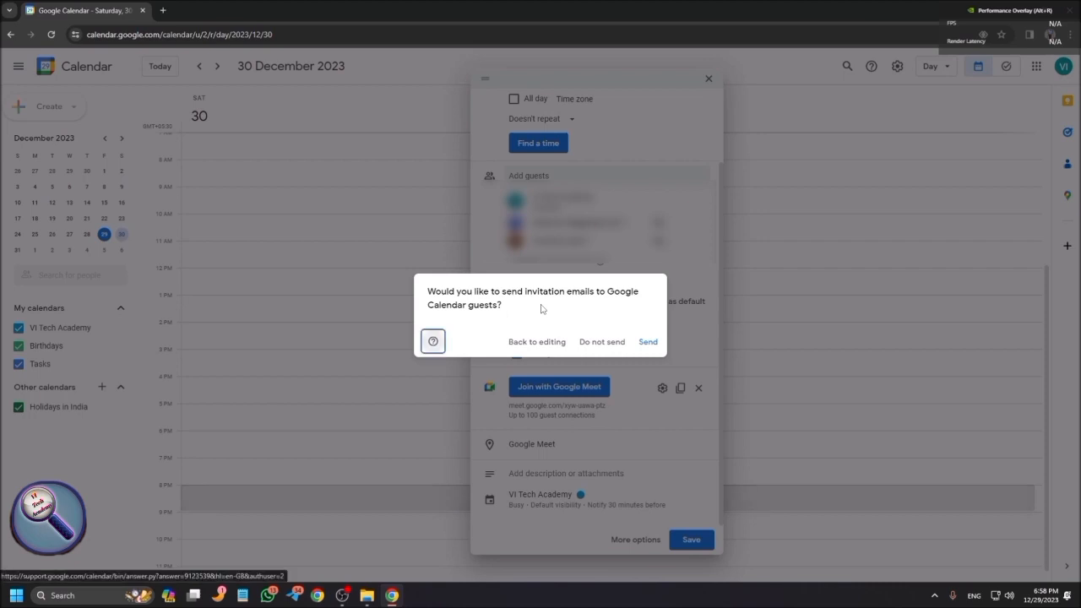
pyautogui.press('Tab')
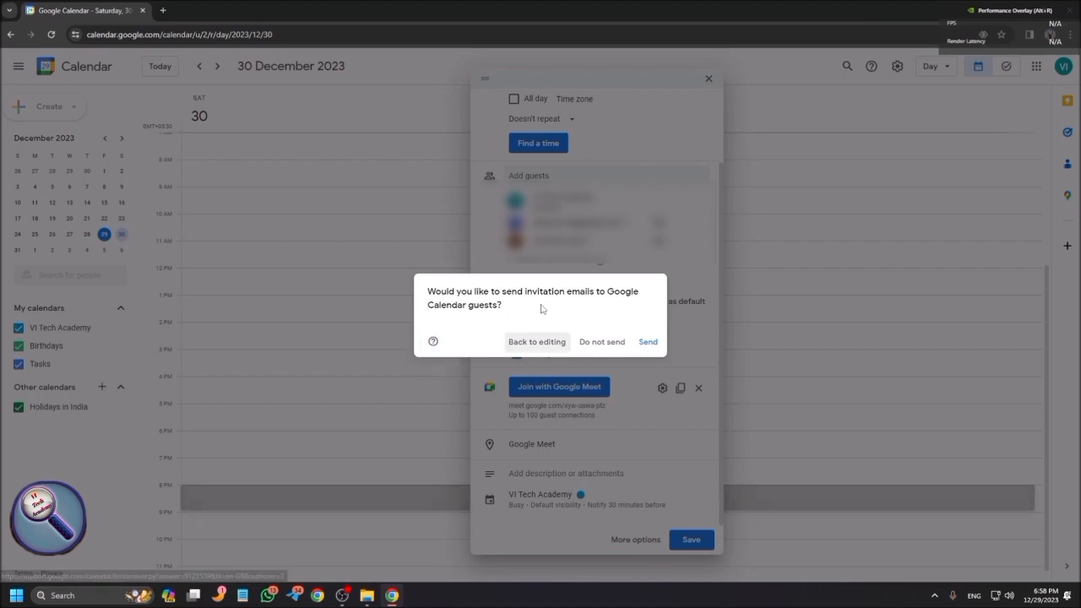
pyautogui.press('Tab')
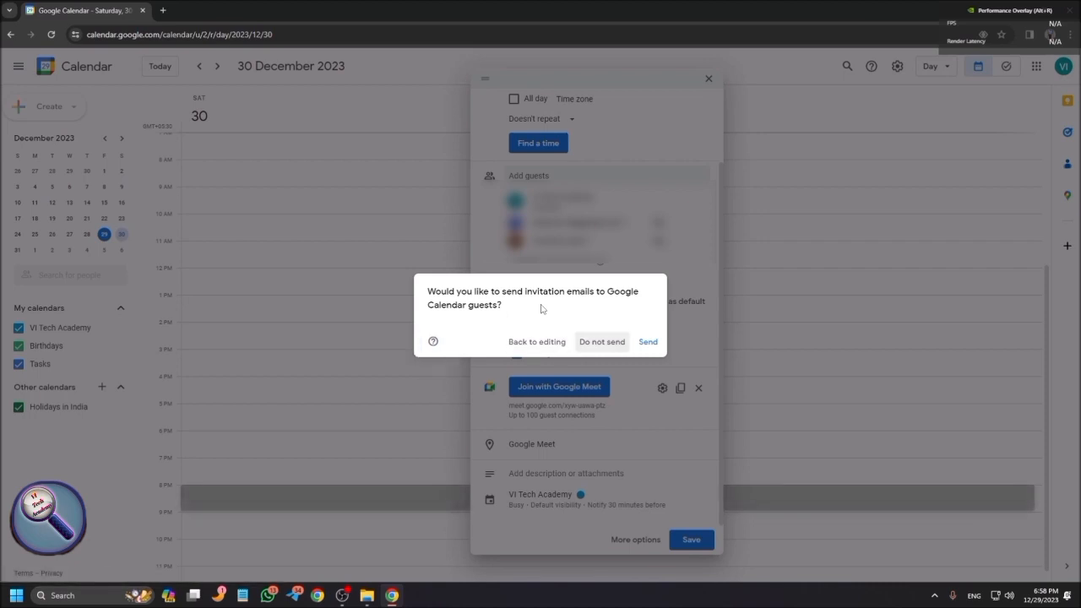
pyautogui.press('Tab')
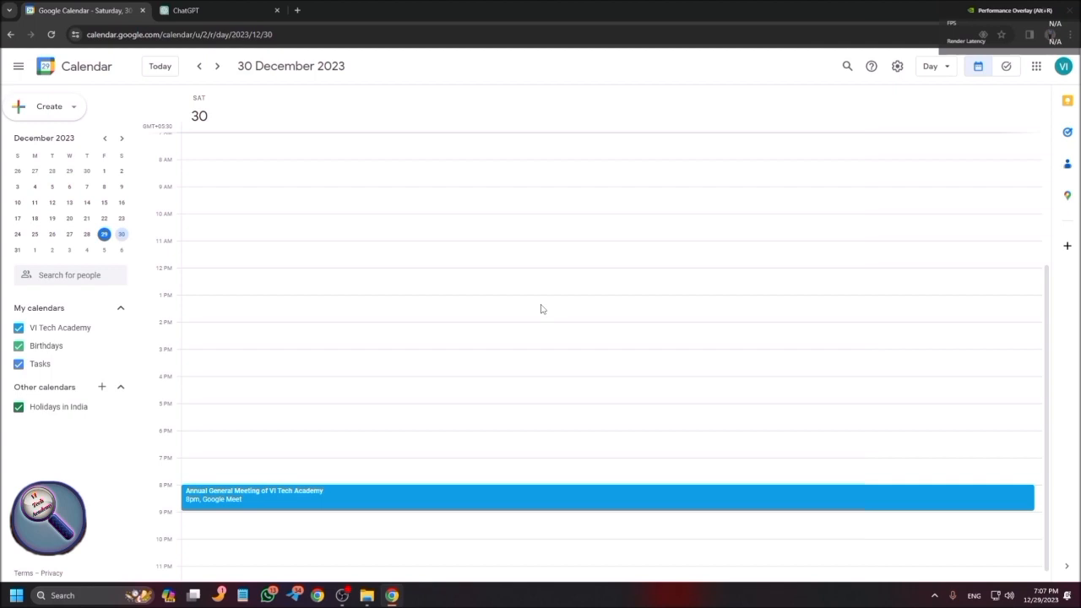
pyautogui.press('Tab')
pyautogui.press('Tab')
pyautogui.press('Tab')
pyautogui.press('Tab')
pyautogui.press('Tab')
pyautogui.press('Tab')
pyautogui.press('Tab')
pyautogui.press('Tab')
pyautogui.press('Tab')
pyautogui.press('Tab')
pyautogui.press('Tab')
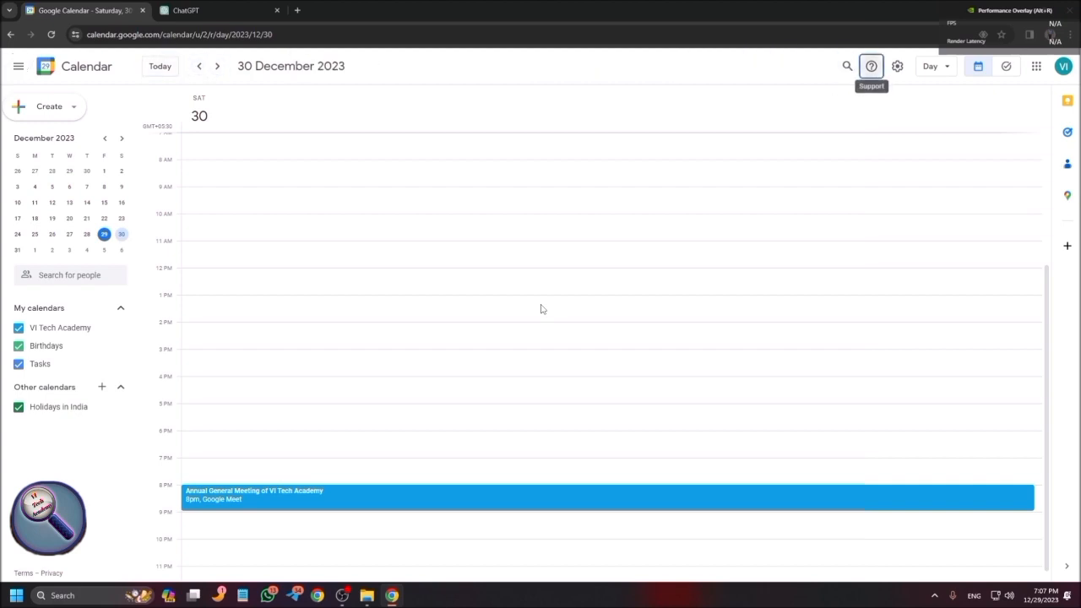
pyautogui.press('Tab')
pyautogui.press('Tab')
pyautogui.press('Tab')
pyautogui.press('Tab')
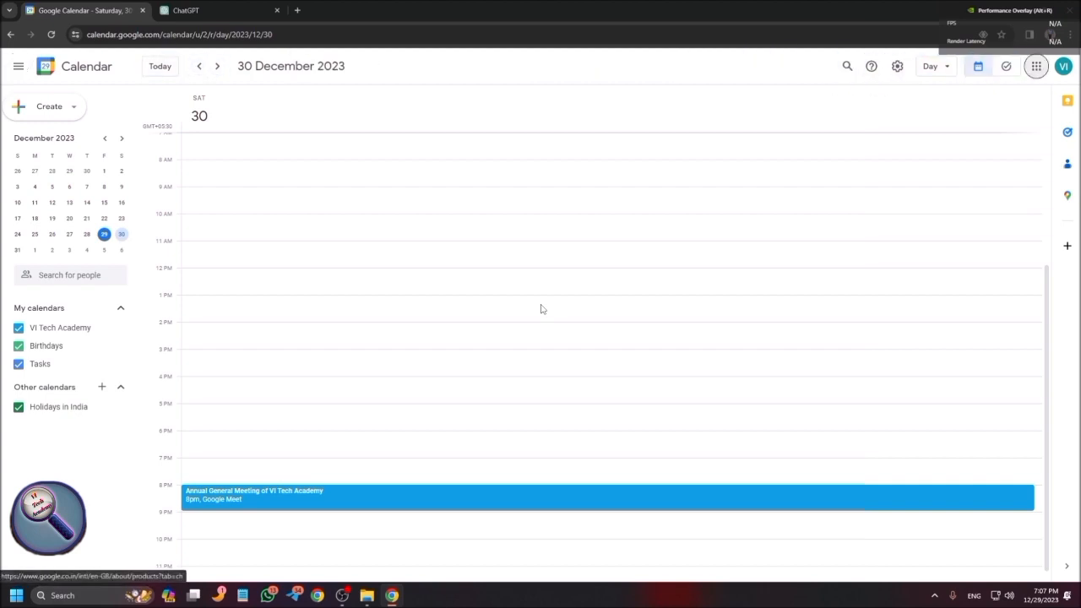
pyautogui.press('Tab')
pyautogui.press('Tab')
pyautogui.press('Tab')
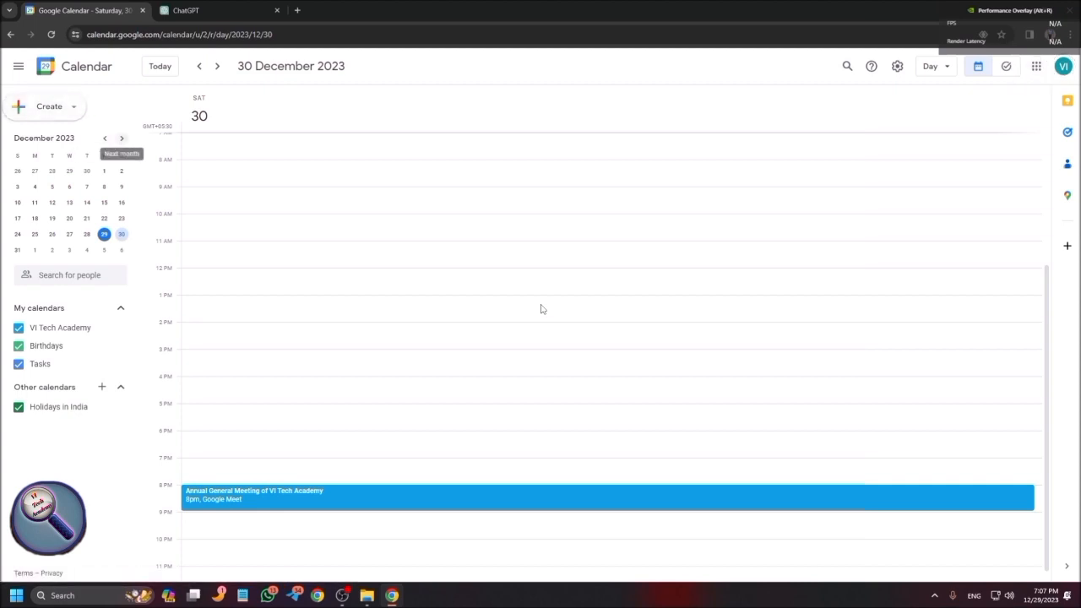
pyautogui.press('Tab')
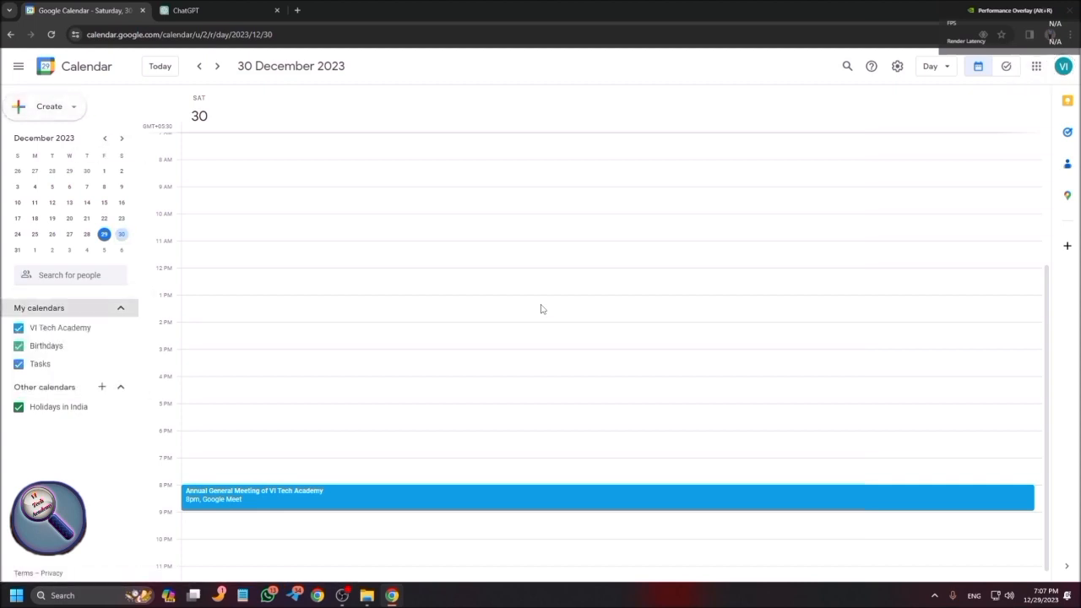
pyautogui.press('Tab')
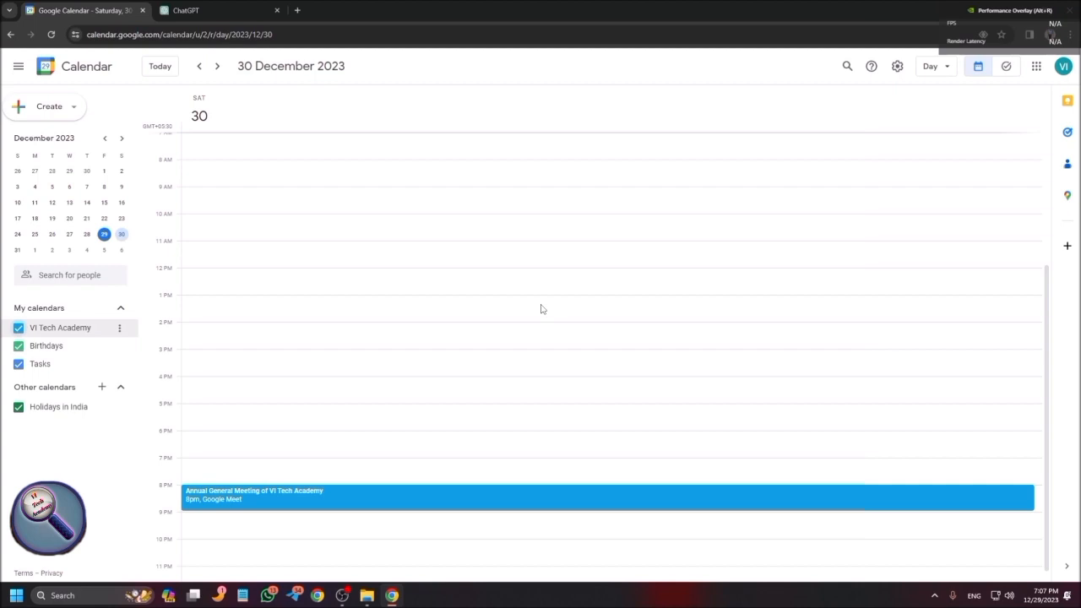
pyautogui.press('Tab')
pyautogui.press('Tab')
pyautogui.press('Tab')
pyautogui.press('Tab')
pyautogui.press('Tab')
pyautogui.press('Tab')
pyautogui.press('Tab')
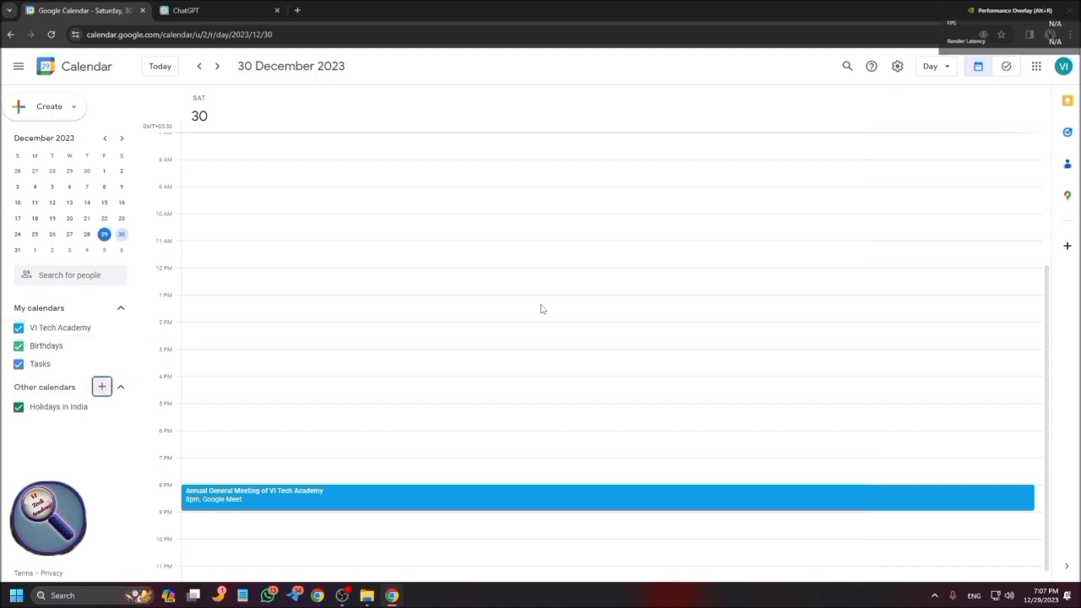
pyautogui.press('Tab')
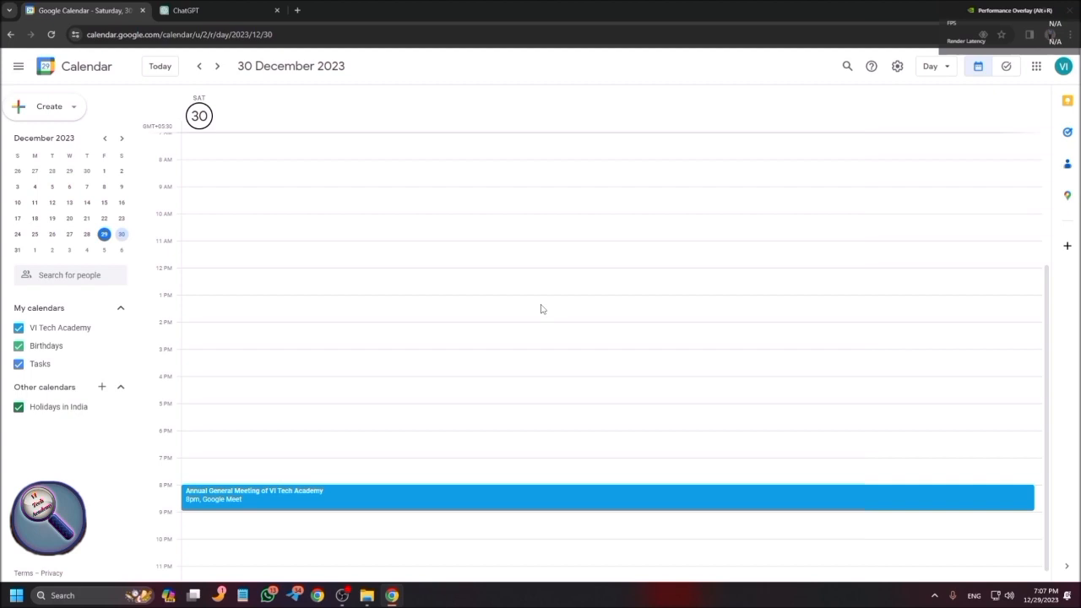
pyautogui.press('Return')
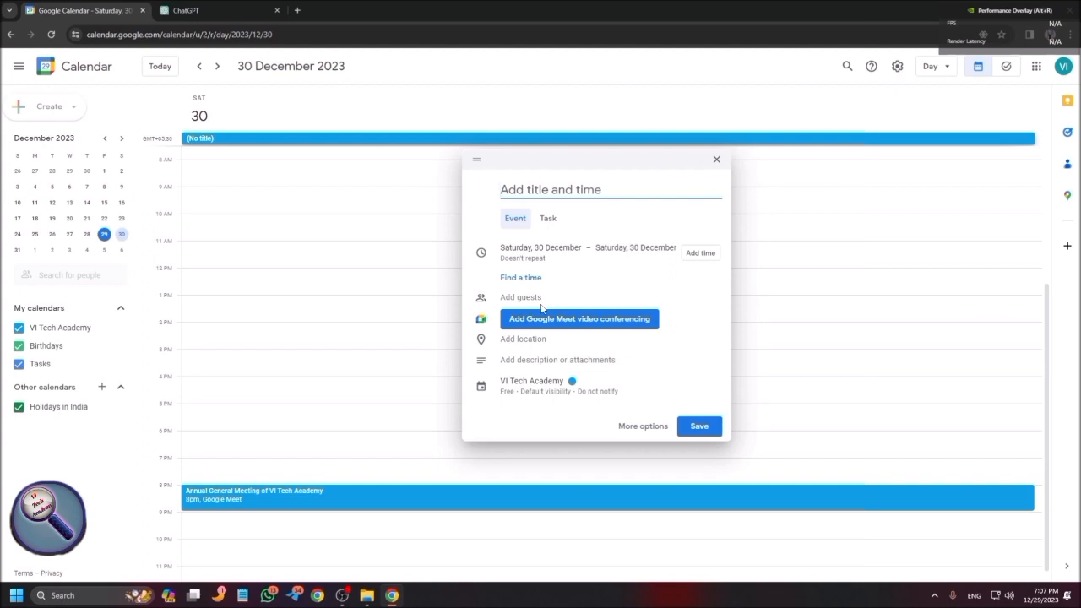
pyautogui.hotkey('shift', 'Tab')
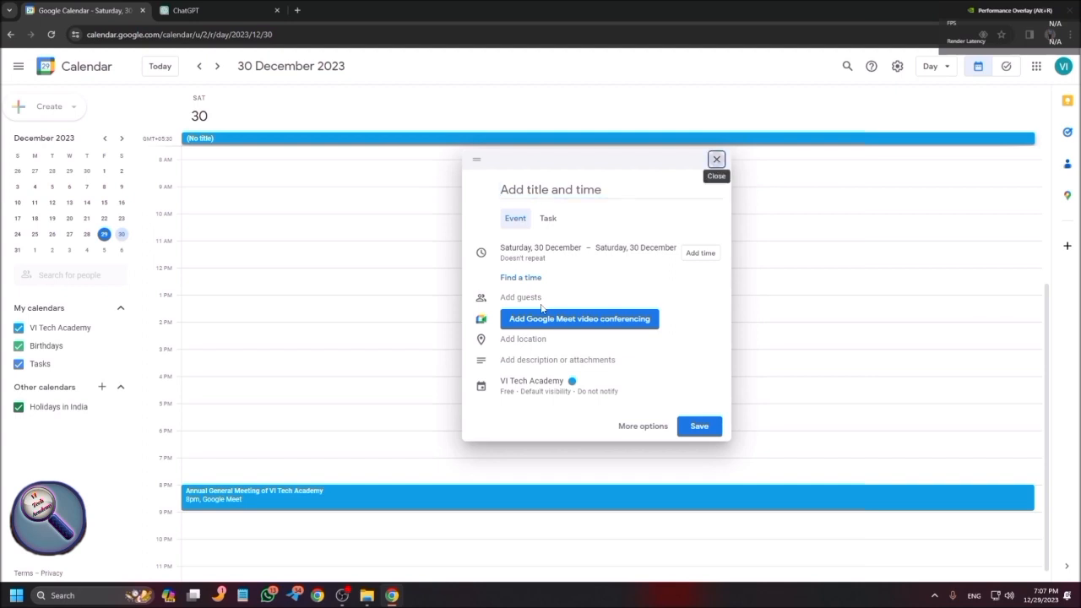
pyautogui.press('Return')
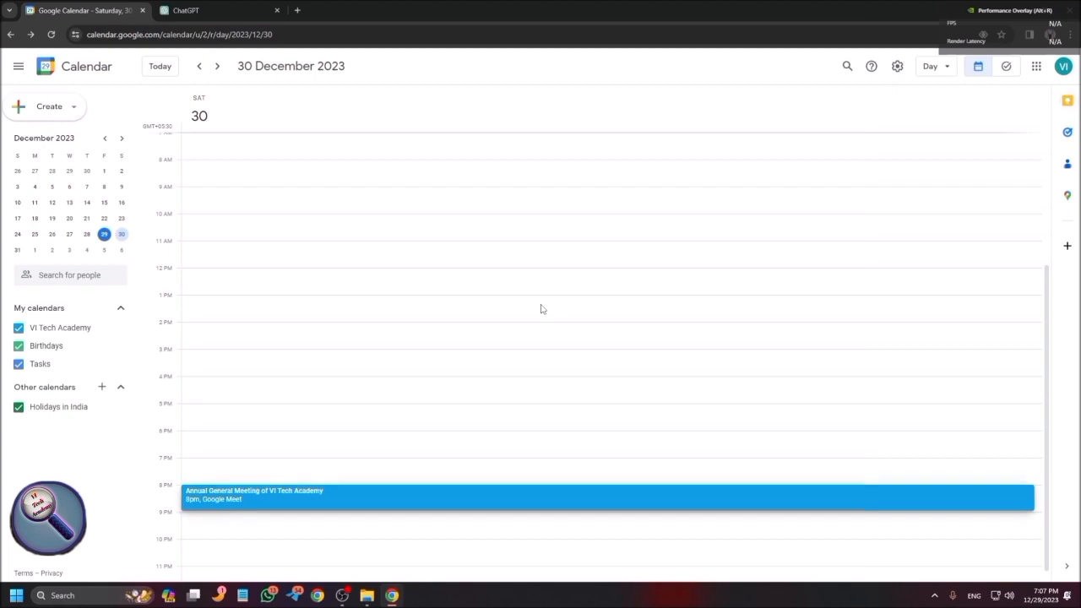
# Open the details of the Annual General Meeting of VI Tech Academy event and examine its RSVP choices, guests, location and meeting link
pyautogui.press('Return')
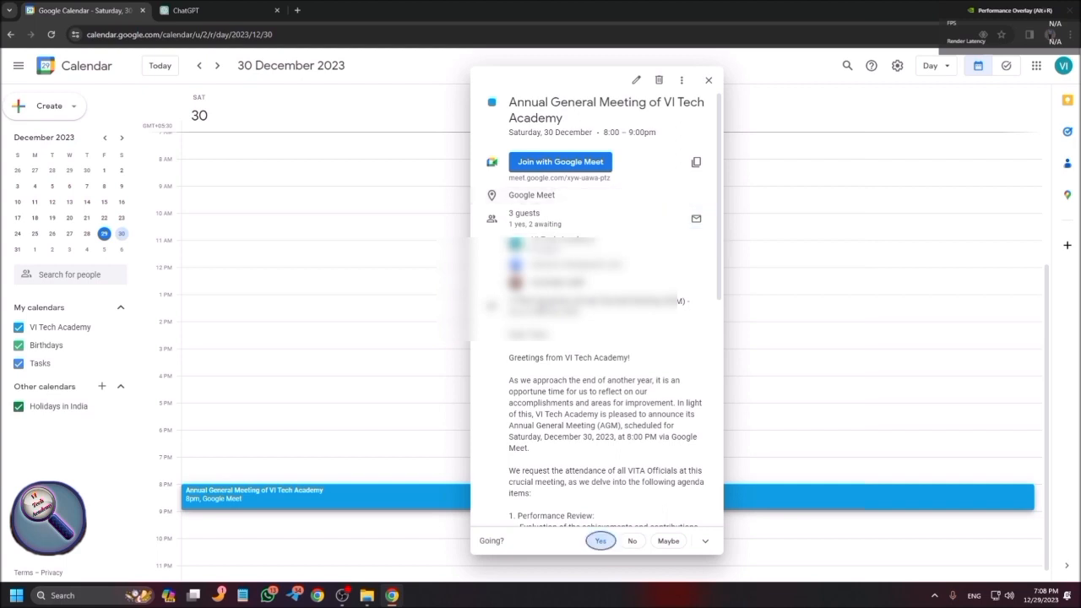
pyautogui.press('Tab')
pyautogui.press('Tab')
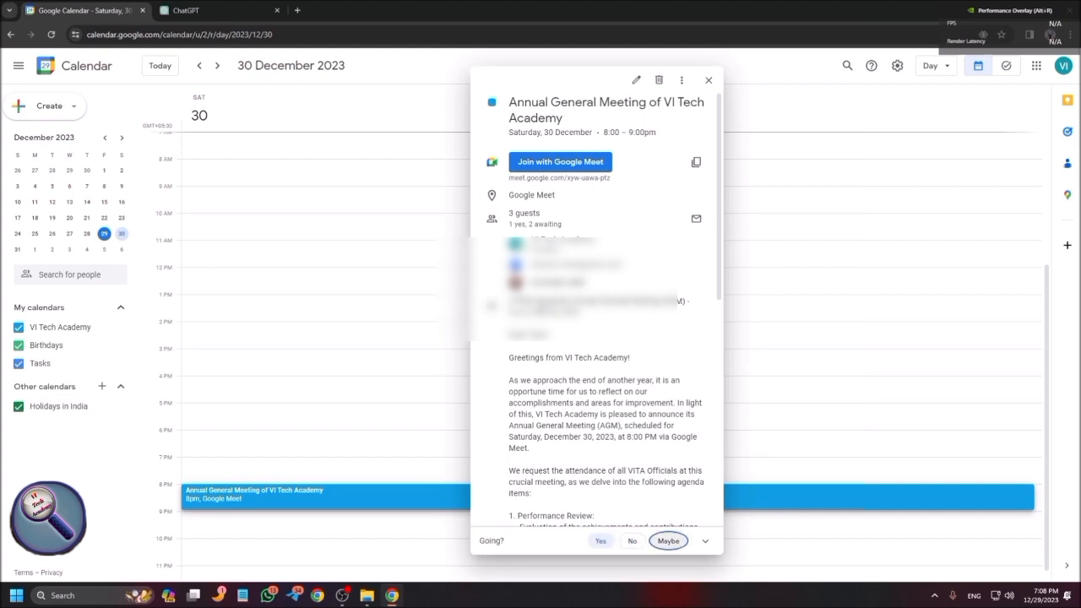
pyautogui.press('Tab')
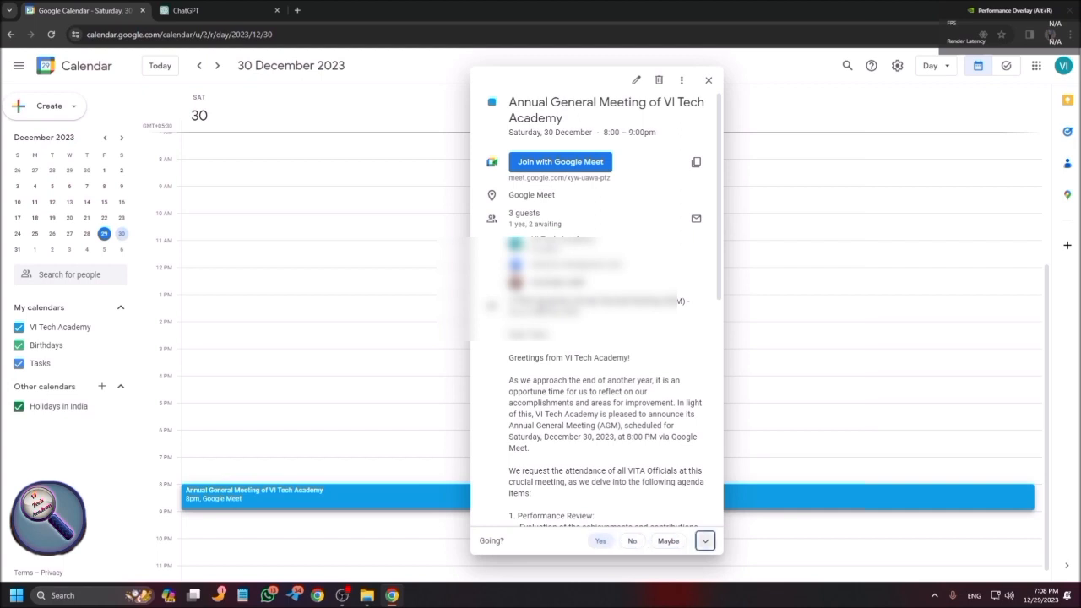
pyautogui.press('Tab')
pyautogui.press('Tab')
pyautogui.hotkey('shift', 'Tab')
pyautogui.hotkey('shift', 'Tab')
pyautogui.hotkey('shift', 'Tab')
pyautogui.hotkey('shift', 'Tab')
pyautogui.hotkey('shift', 'Tab')
pyautogui.hotkey('shift', 'Tab')
pyautogui.hotkey('shift', 'Tab')
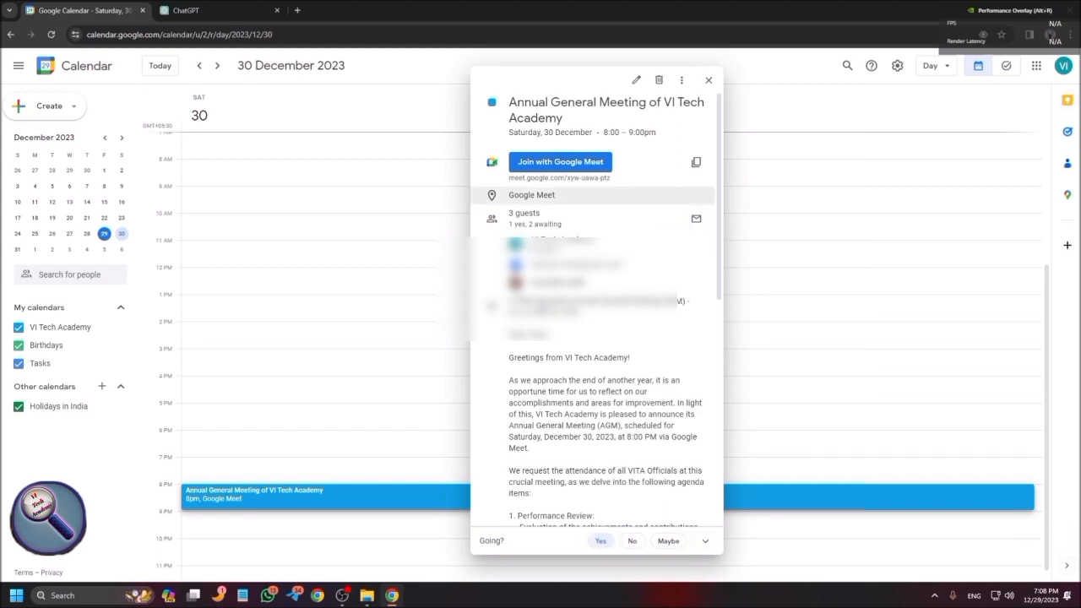
pyautogui.hotkey('shift', 'Tab')
pyautogui.hotkey('shift', 'Tab')
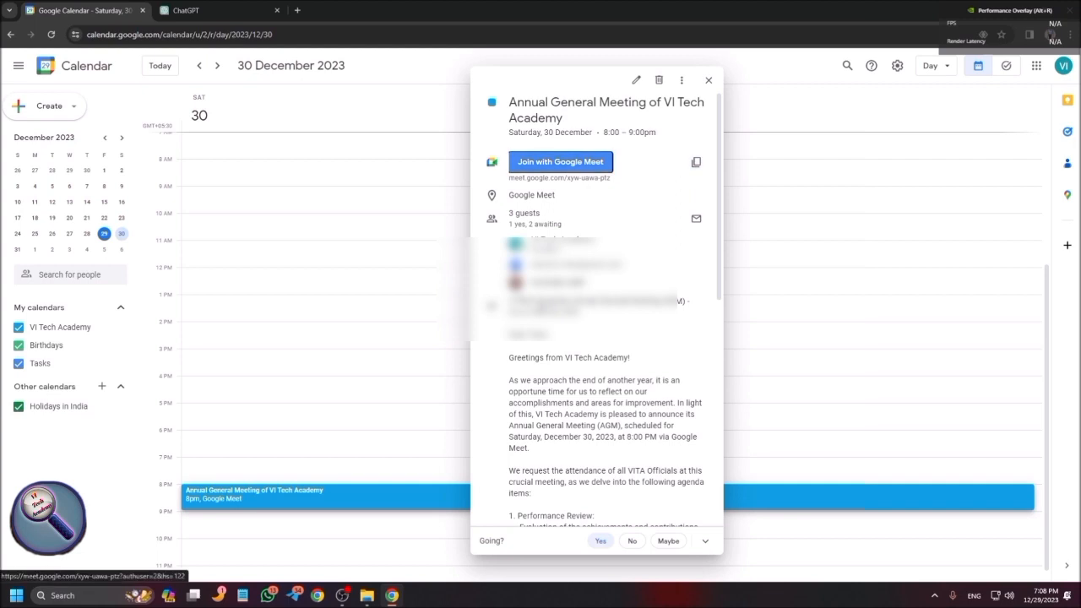
# Open the Annual General Meeting event for editing from its details
pyautogui.hotkey('shift', 'Tab')
pyautogui.hotkey('shift', 'Tab')
pyautogui.hotkey('shift', 'Tab')
pyautogui.press('Return')
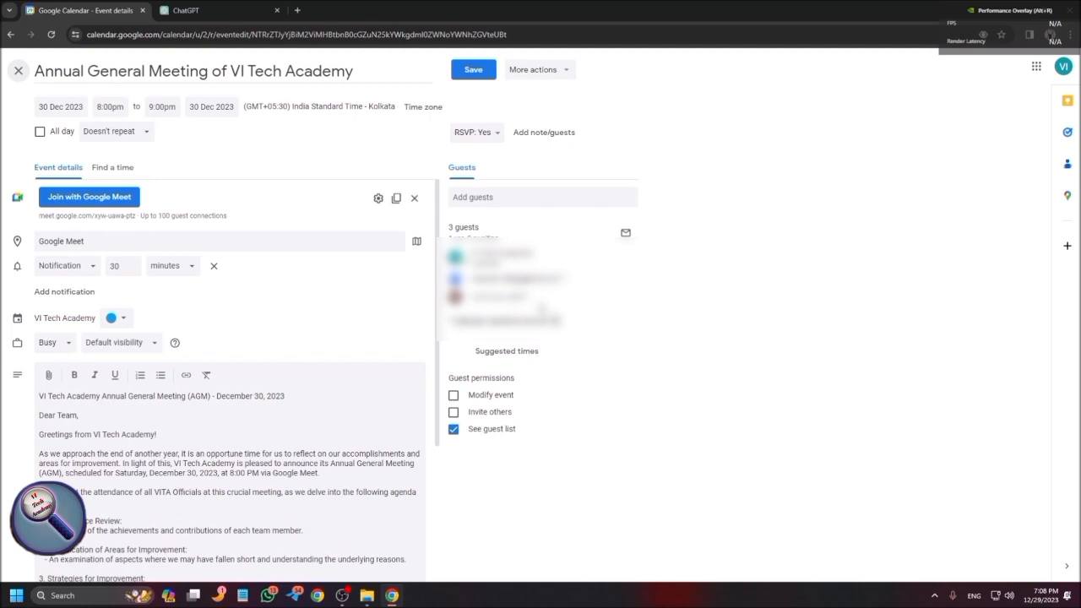
# Examine the event's title, dates, times, time zone, repeat, RSVP and guest fields in the edit form
pyautogui.hotkey('shift', 'Tab')
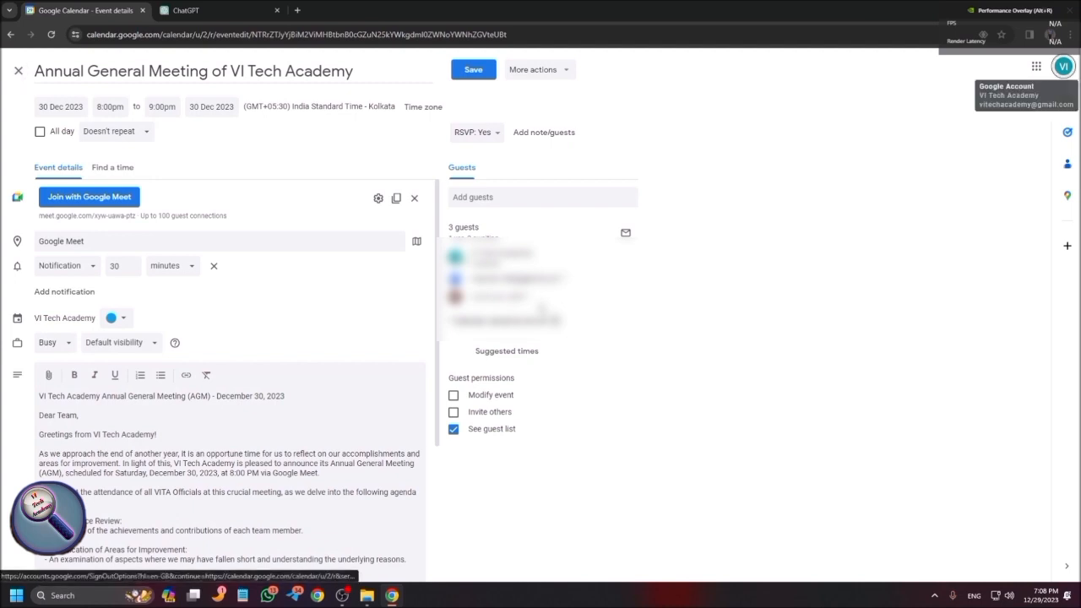
pyautogui.press('Tab')
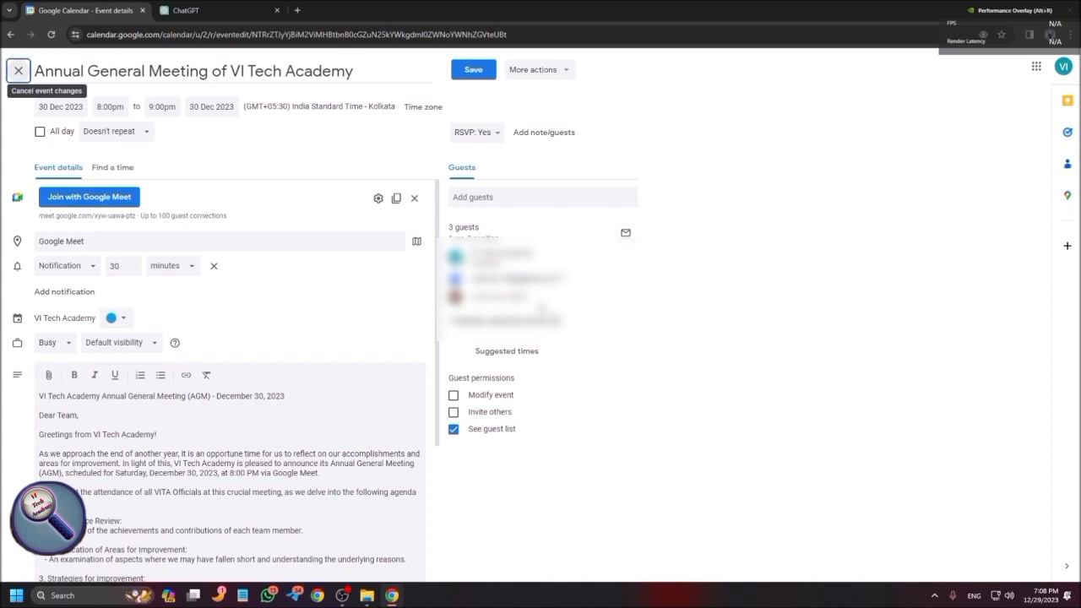
pyautogui.press('Tab')
pyautogui.press('Tab')
pyautogui.press('Tab')
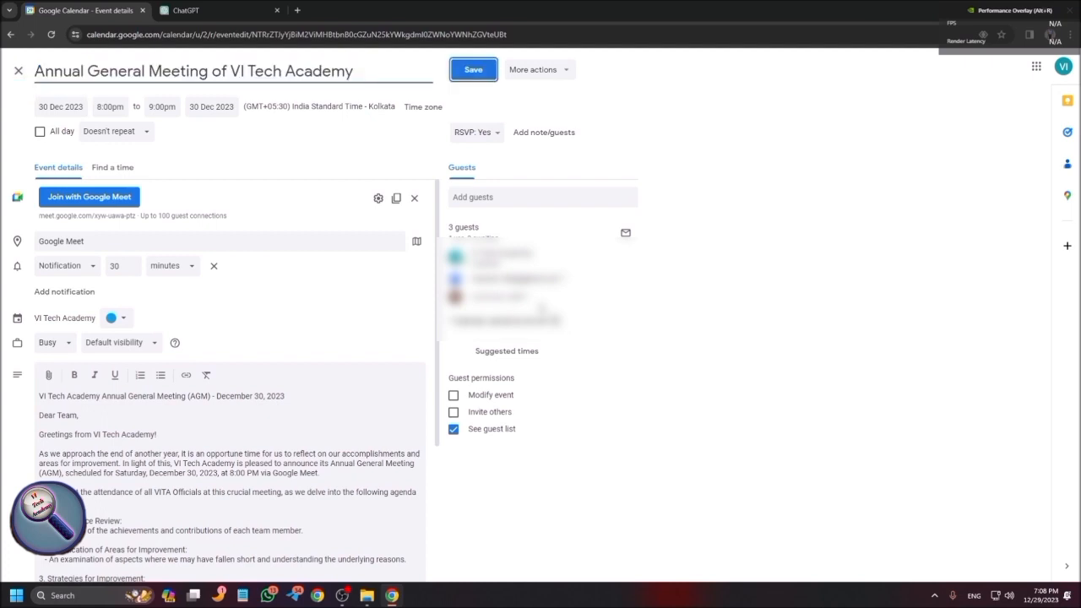
pyautogui.press('Tab')
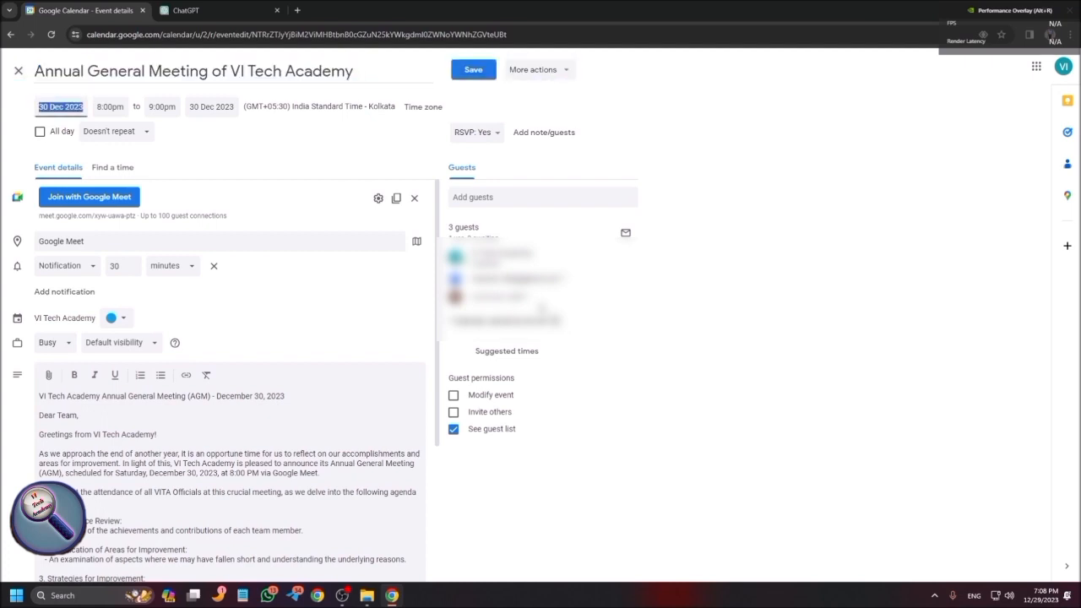
pyautogui.press('Tab')
pyautogui.press('Tab')
pyautogui.press('Tab')
pyautogui.press('Tab')
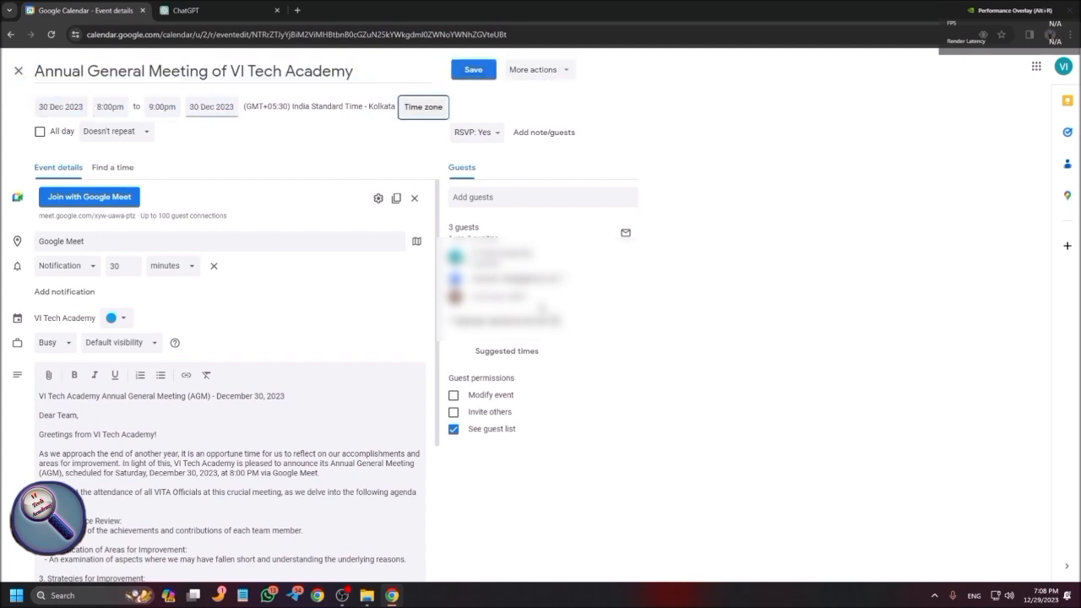
pyautogui.press('Tab')
pyautogui.press('Tab')
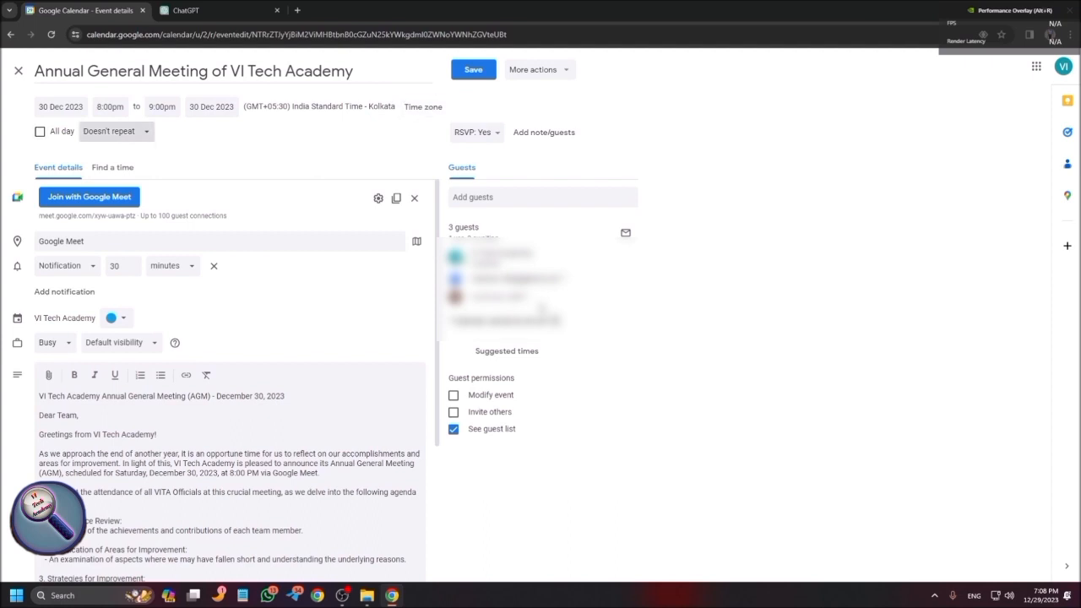
pyautogui.press('Tab')
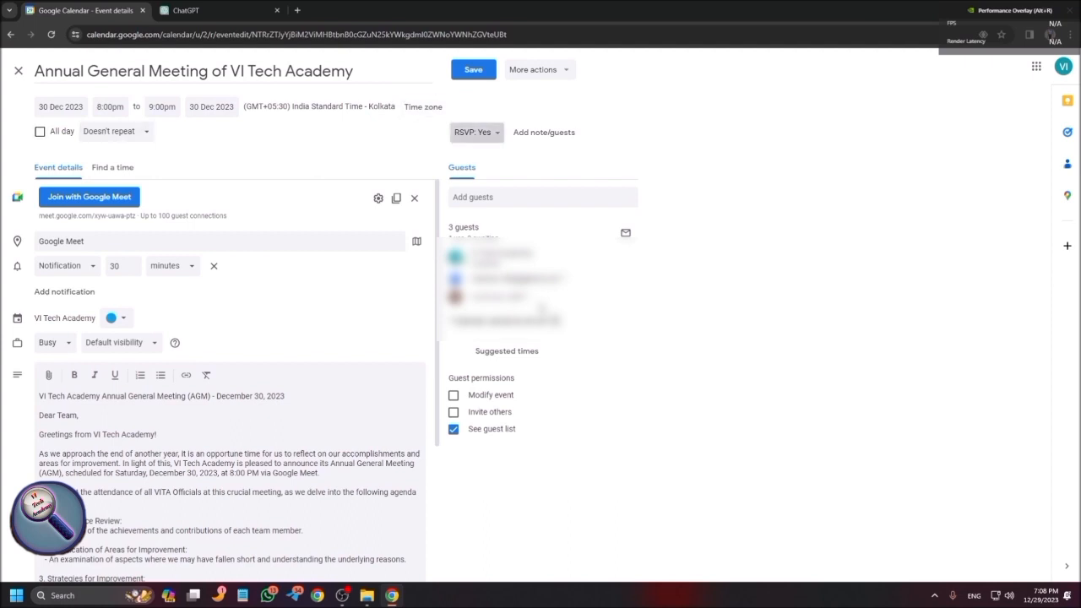
pyautogui.press('Tab')
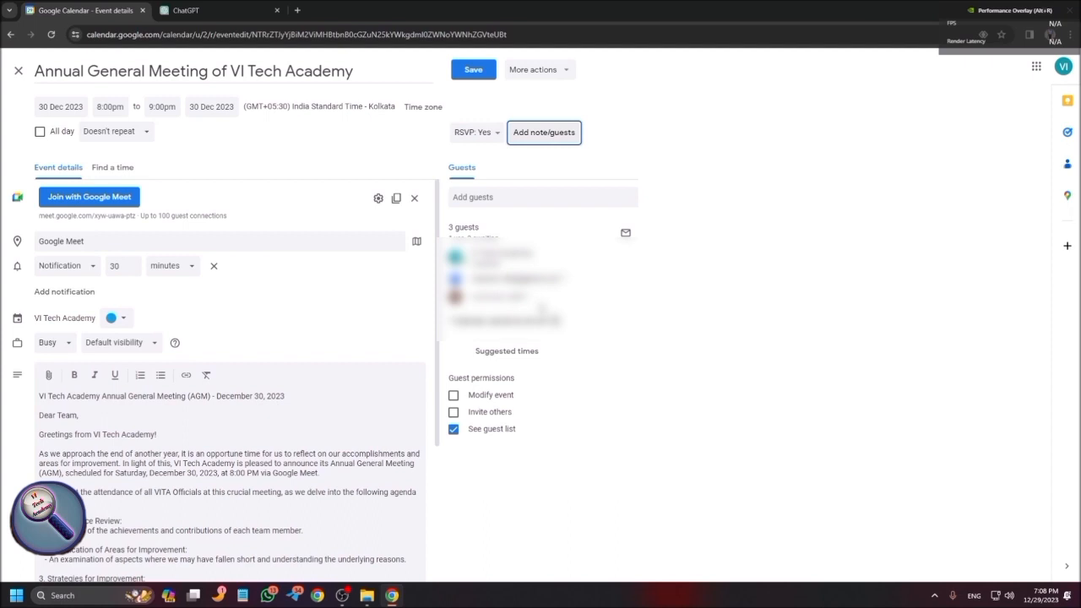
pyautogui.press('Tab')
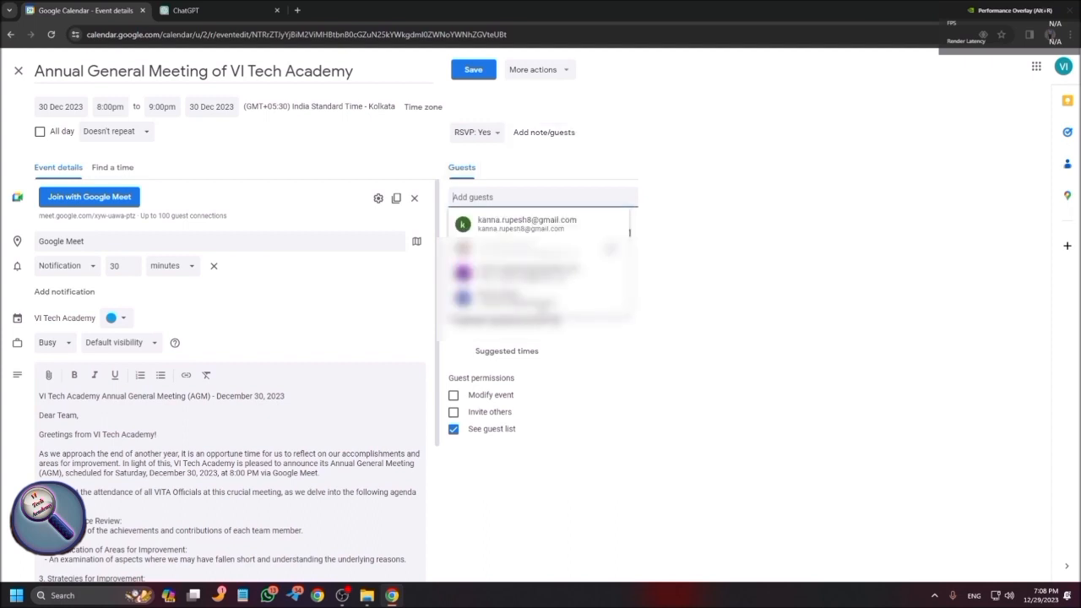
pyautogui.hotkey('shift', 'Tab')
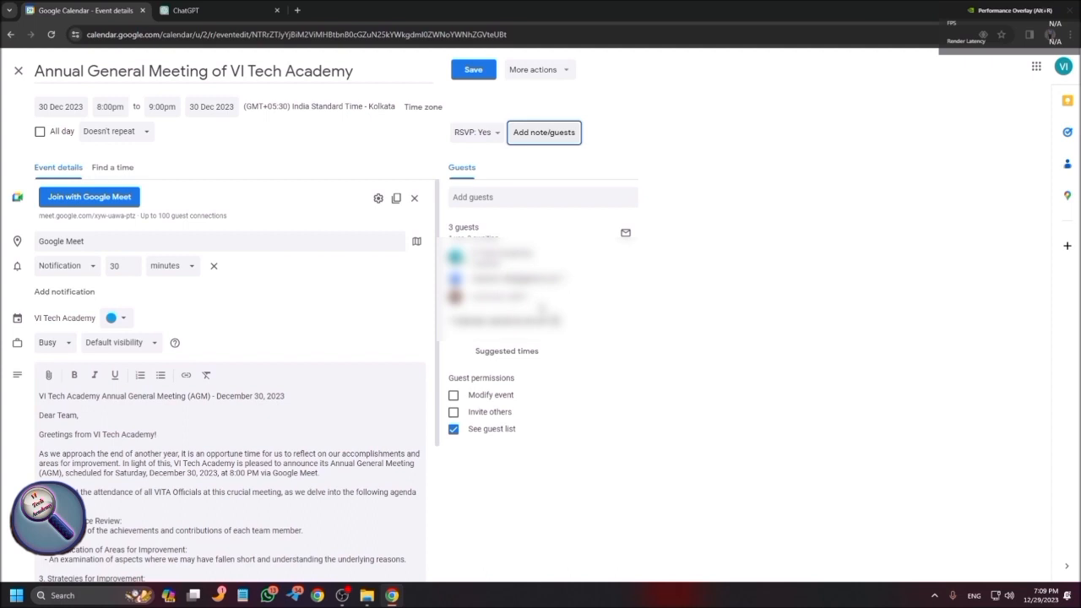
# Remove the guests' permission to see the guest list and change the 30-minute reminder's type to Email
pyautogui.click(453, 428)
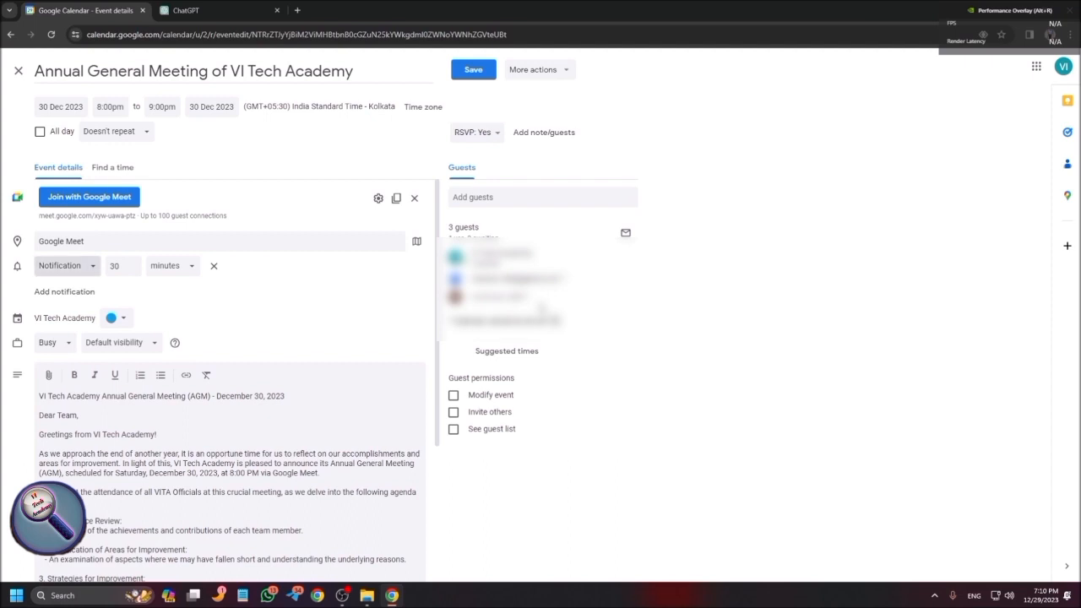
pyautogui.click(67, 266)
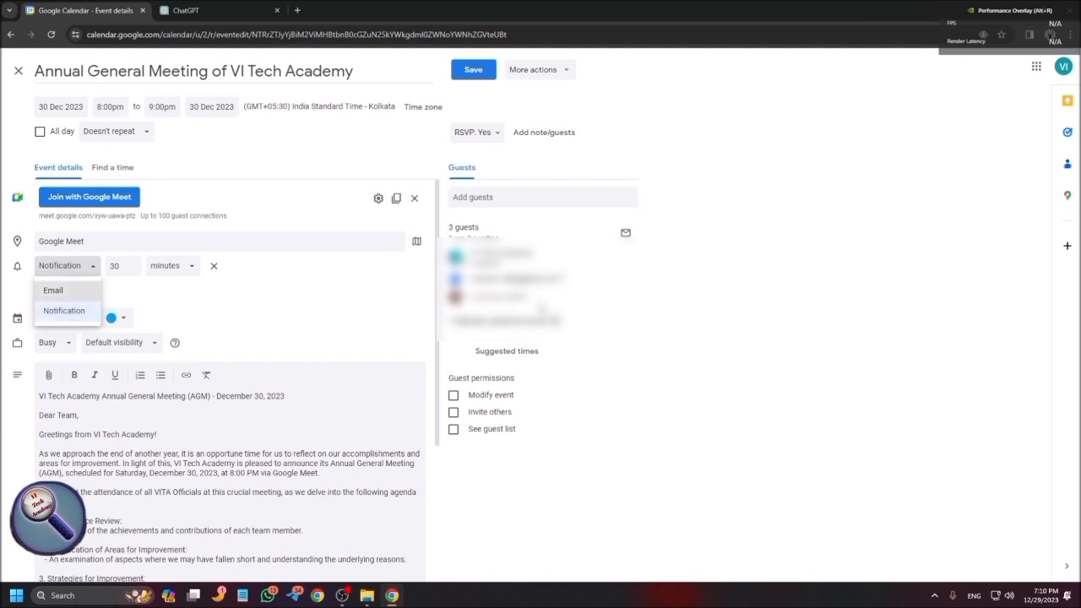
pyautogui.click(54, 291)
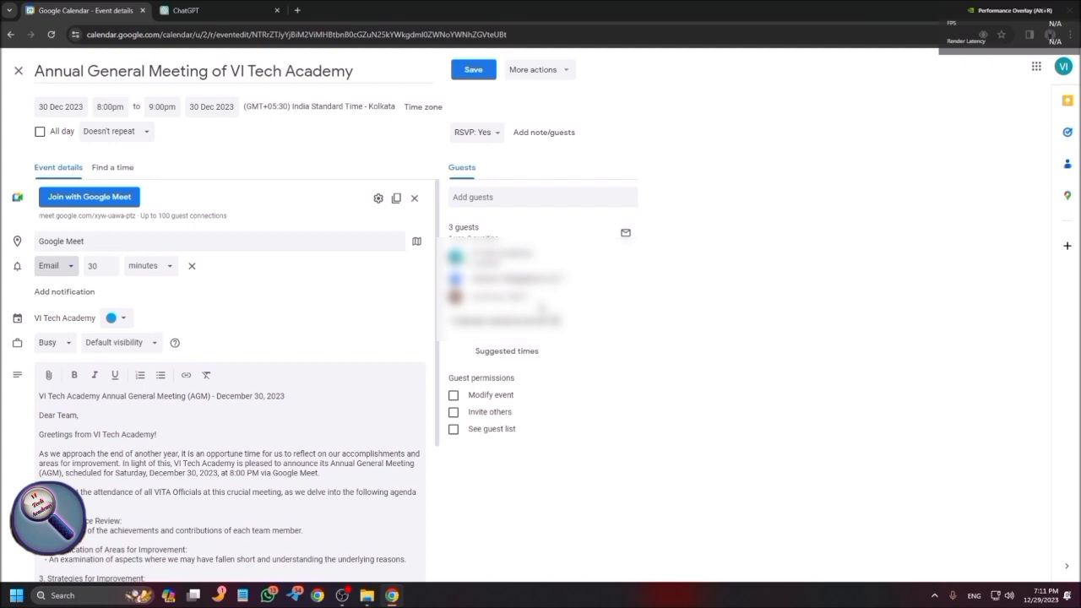
# Add a second reminder of type Notification, set to 12 hours before the event
pyautogui.click(64, 291)
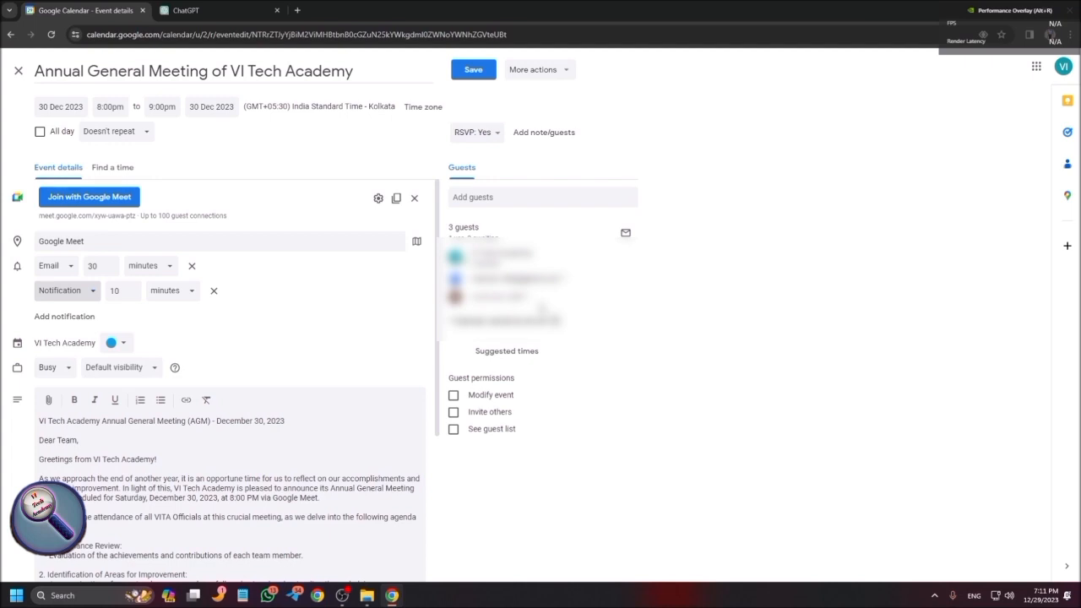
pyautogui.click(110, 290)
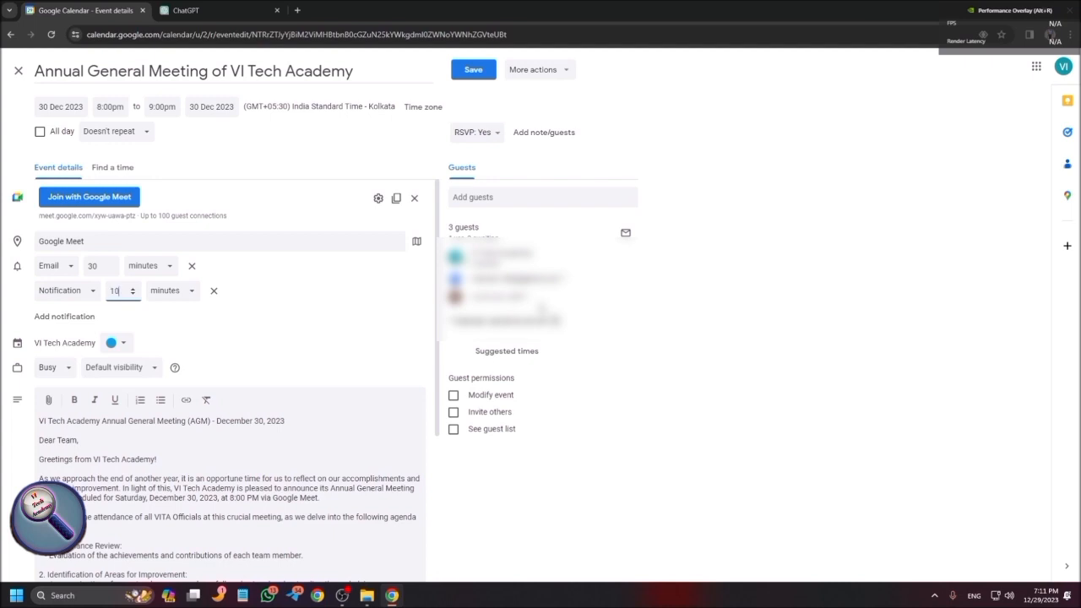
pyautogui.press('Down')
pyautogui.press('Down')
pyautogui.press('Up')
pyautogui.press('Up')
pyautogui.press('Tab')
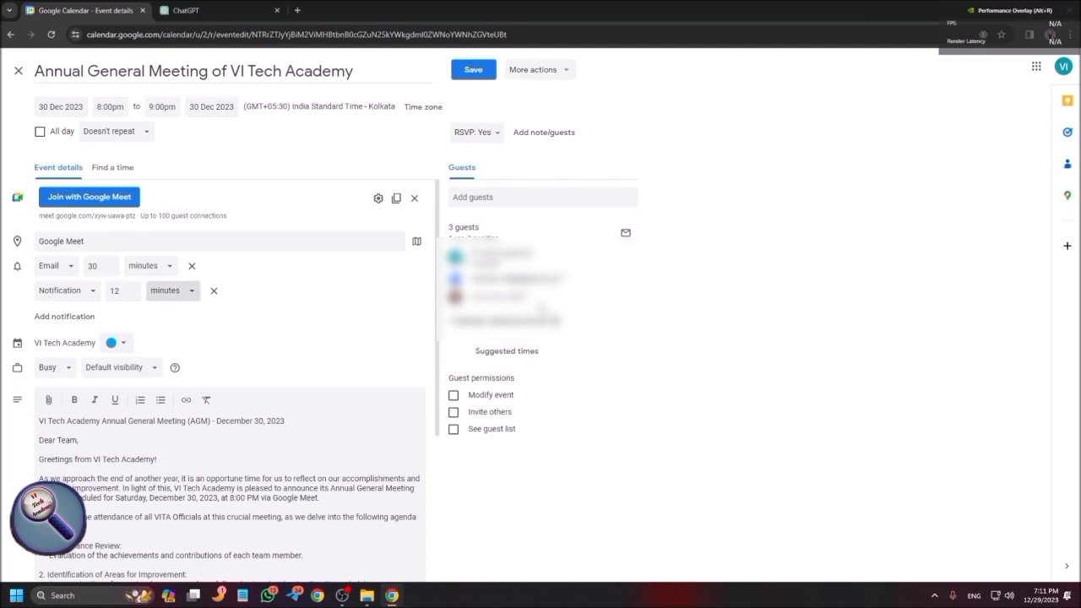
pyautogui.press('Return')
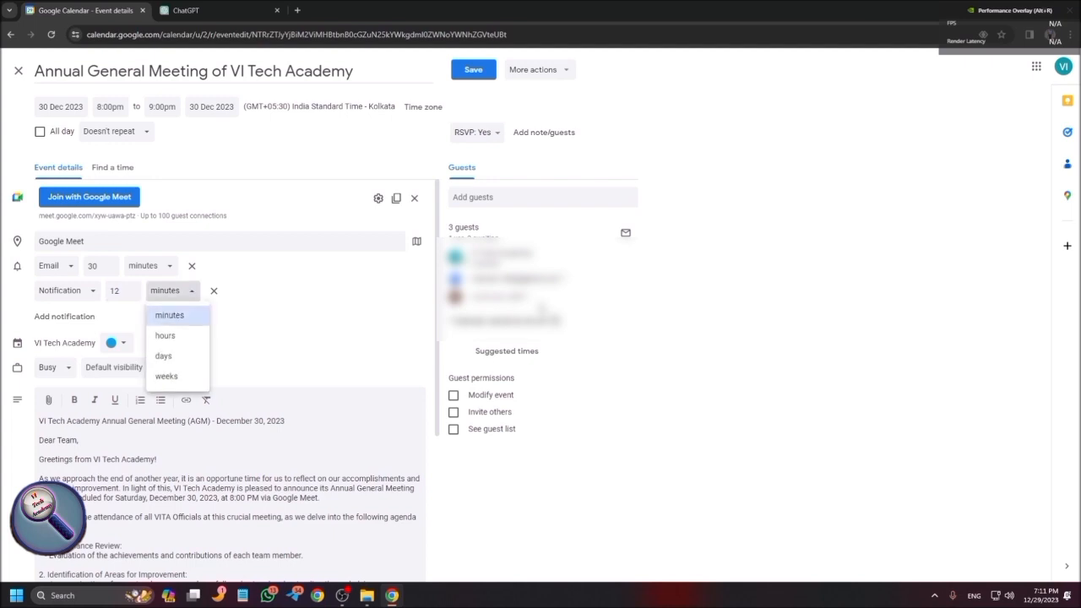
pyautogui.press('Down')
pyautogui.press('Return')
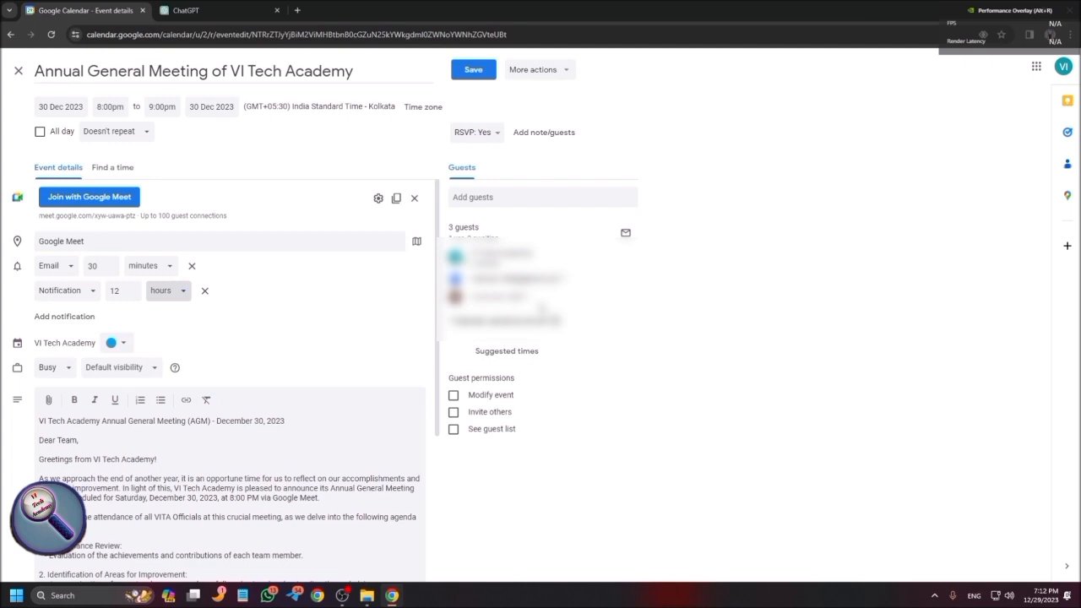
# Add a third reminder 10 minutes before the event and save the event changes
pyautogui.click(64, 315)
pyautogui.click(64, 316)
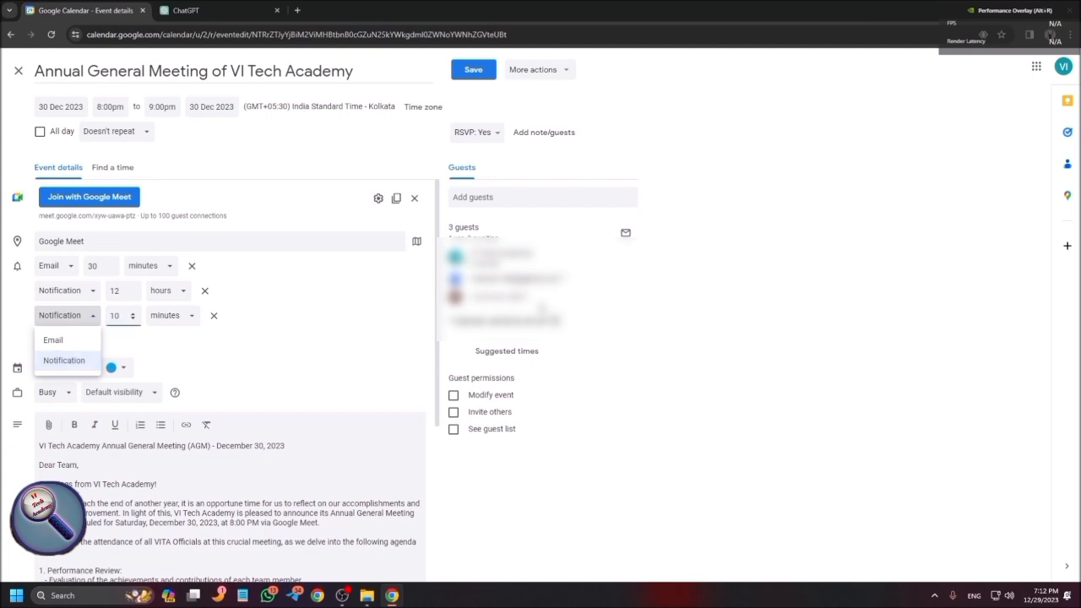
pyautogui.press('Down')
pyautogui.hotkey('ctrl', 's')
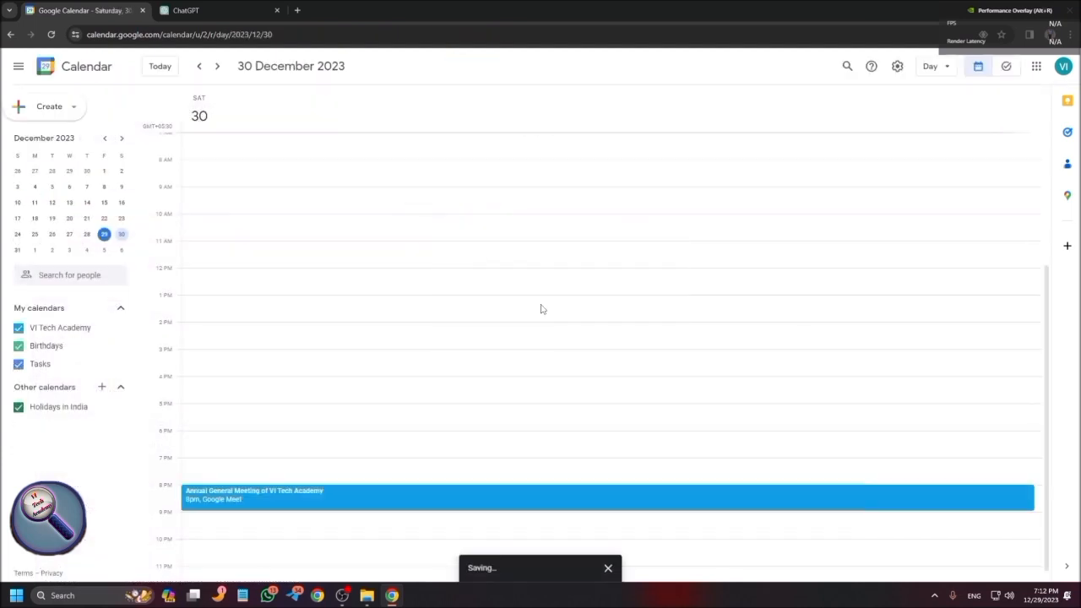